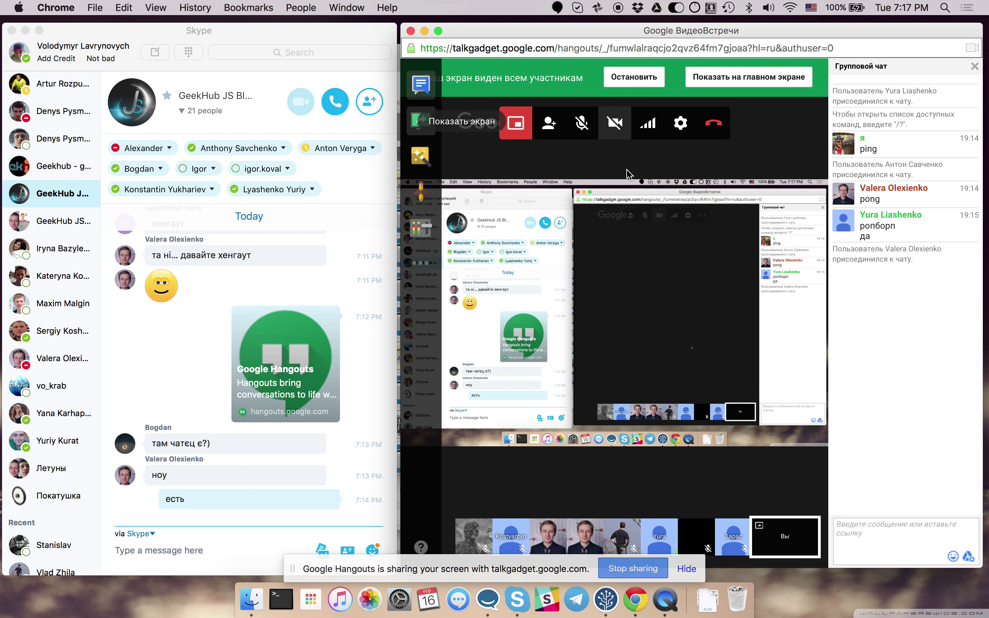
Step: Turn off the camera in the Google Hangouts call and switch to the Chrome browser window
left_click(617, 125)
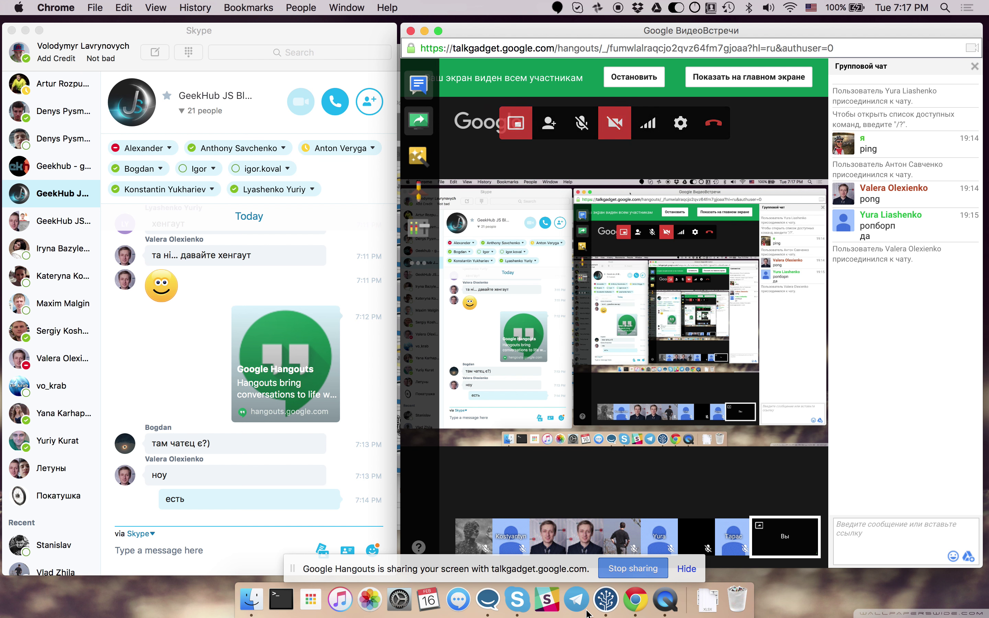
left_click(643, 597)
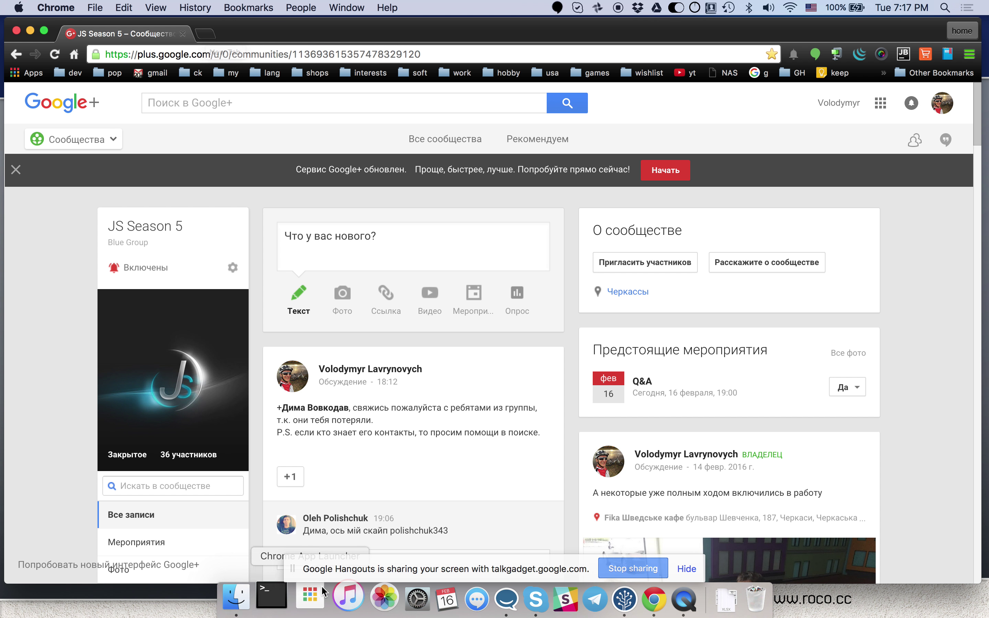
Step: Search the Chrome App Launcher for "re" and open the REST Console app
left_click(316, 600)
type("re")
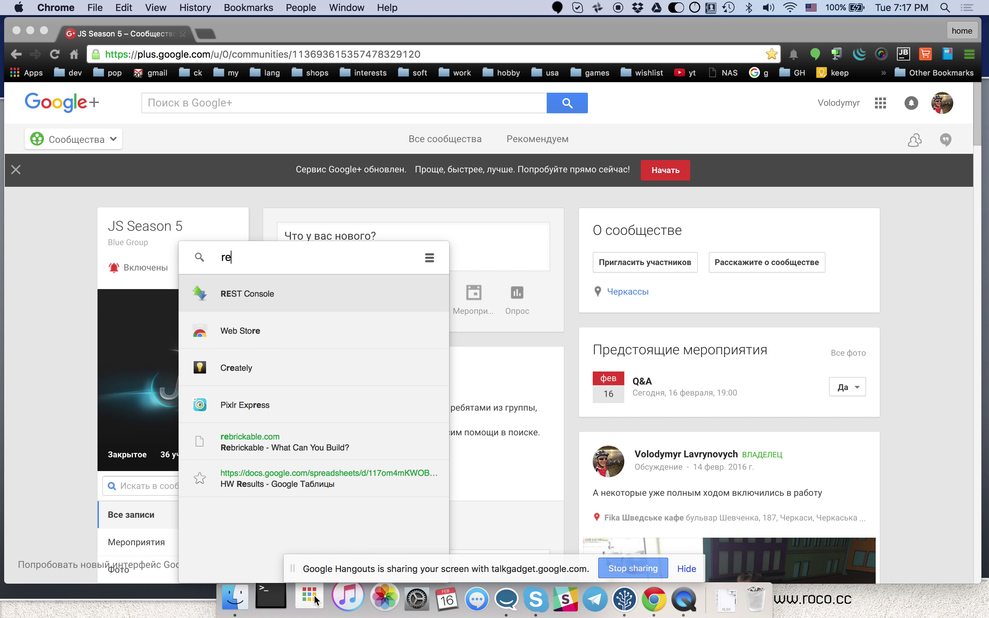
key("Return")
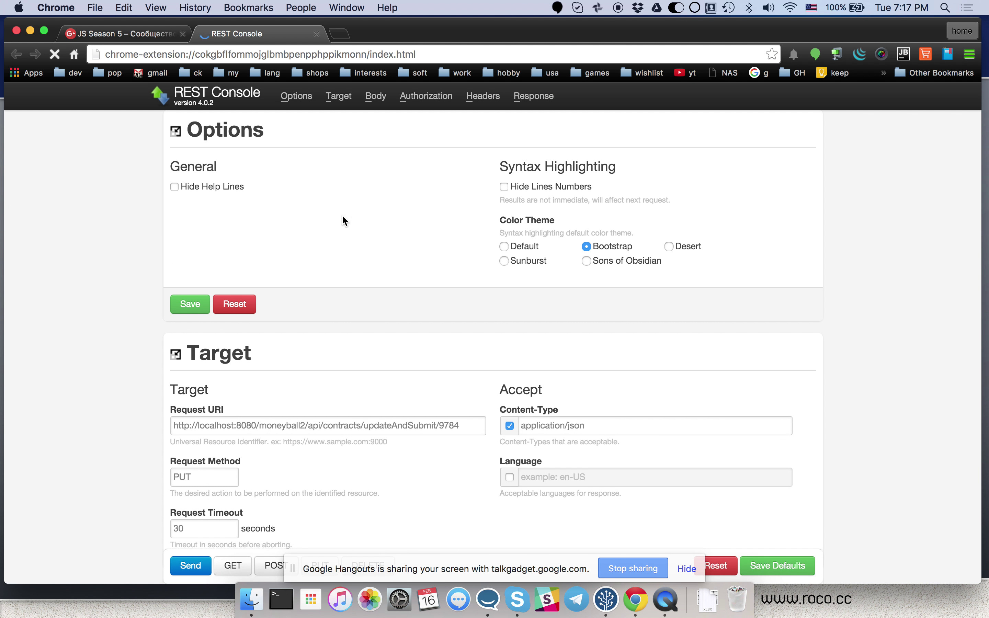
Step: Clear the Request URI in the Target section
scroll(382, 277, "down", 1)
scroll(383, 276, "down", 2)
scroll(382, 277, "up", 1)
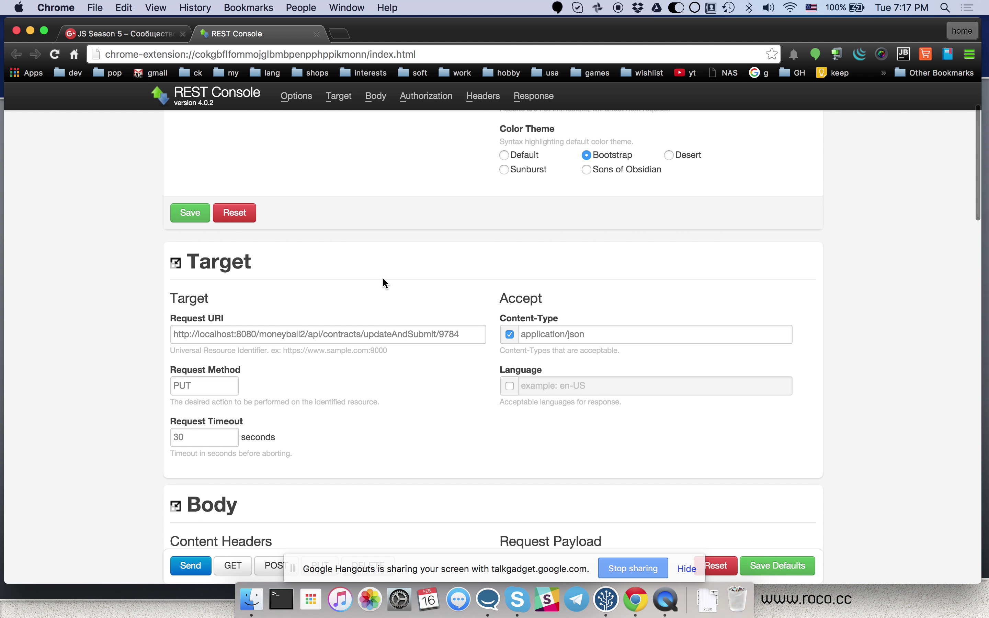
left_click(452, 333)
key("super+a")
key("BackSpace")
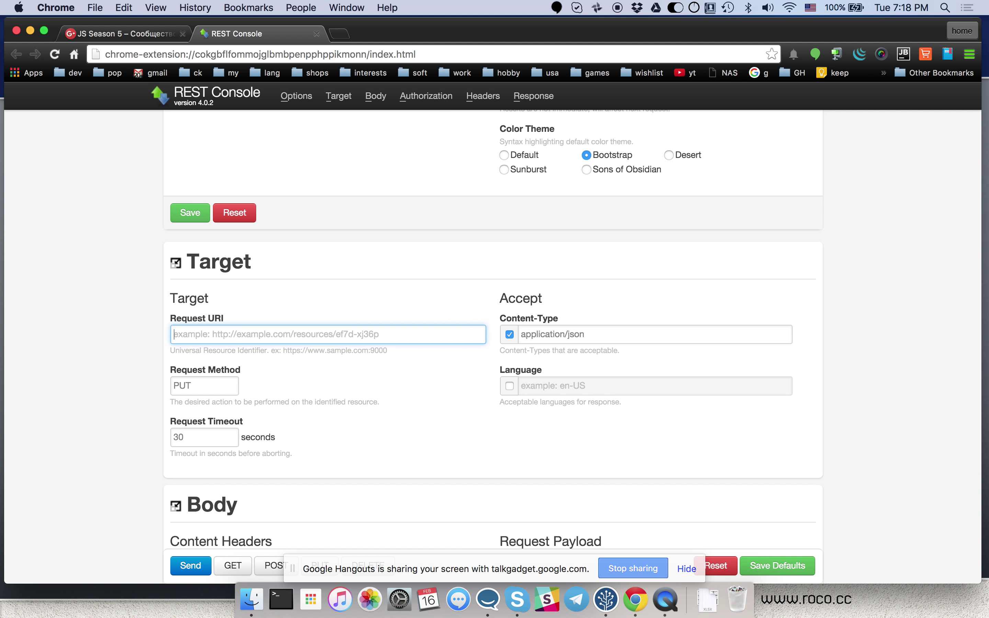
Step: Look over the Options, Target and Body sections of REST Console, including the request and content-type settings
scroll(369, 384, "up", 3)
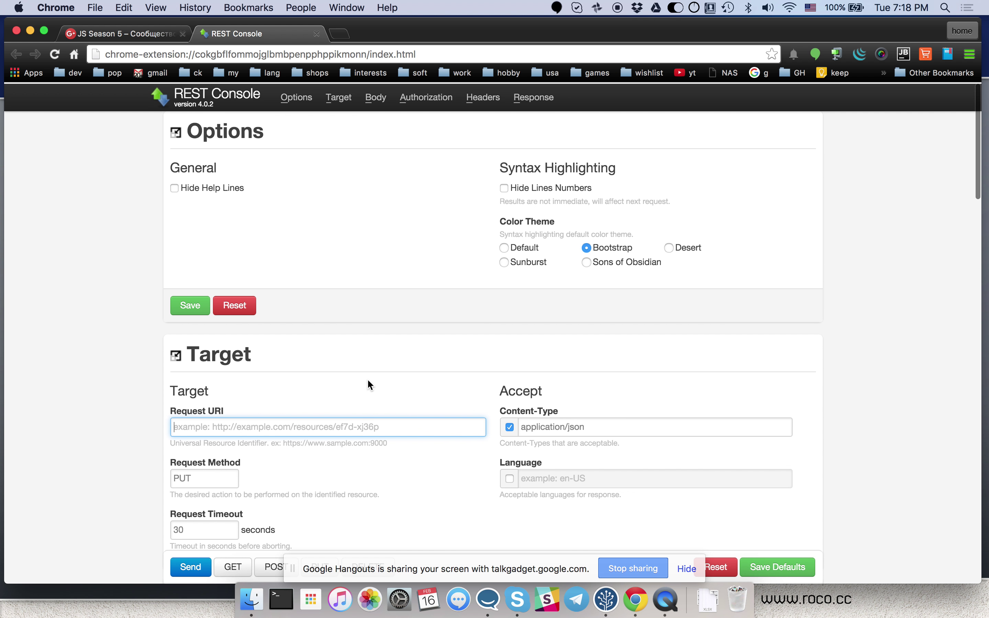
scroll(369, 382, "down", 4)
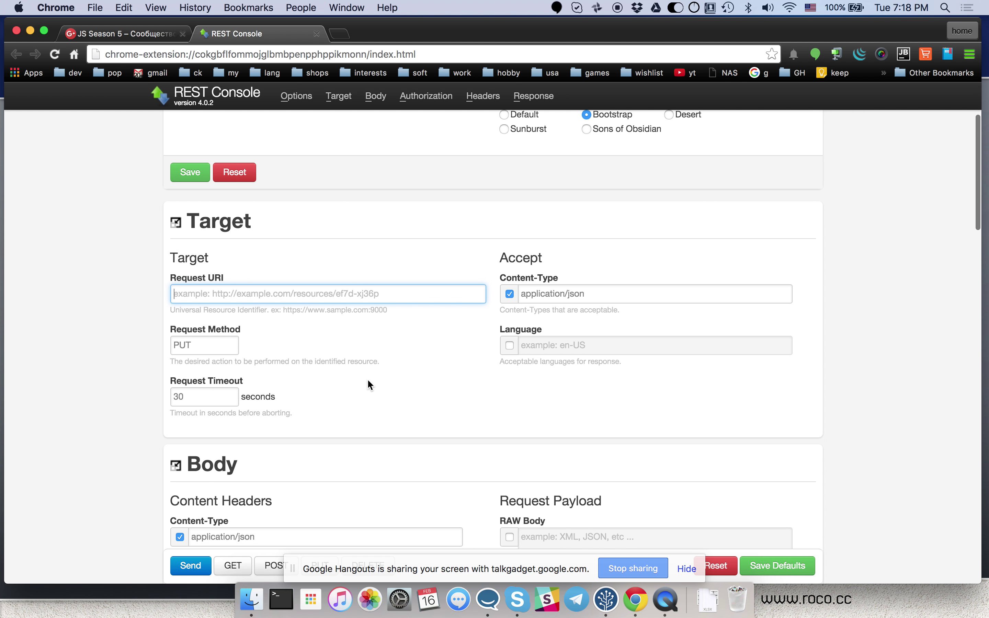
scroll(368, 384, "down", 3)
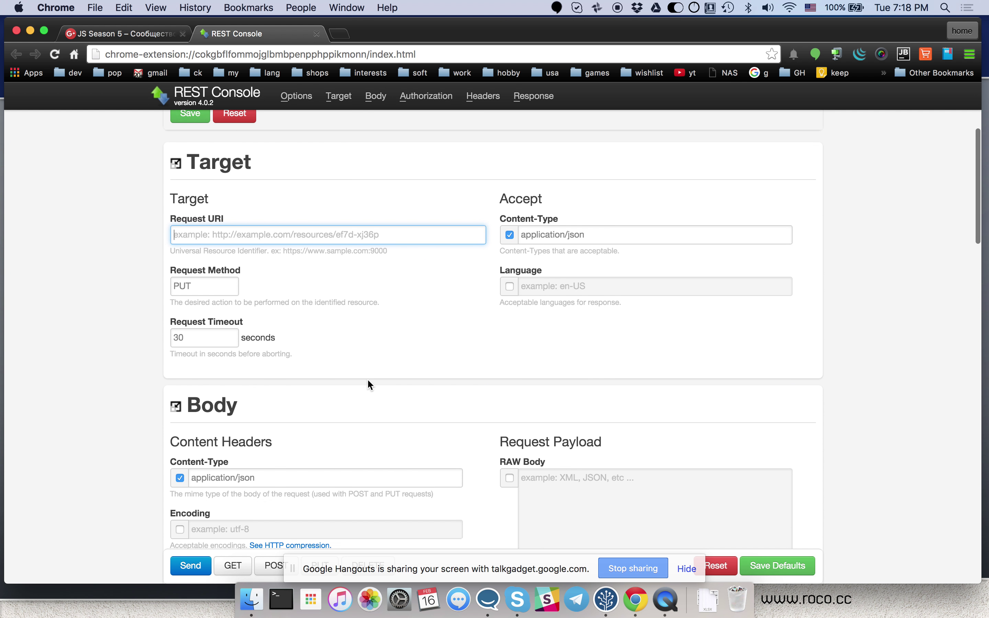
scroll(368, 381, "up", 2)
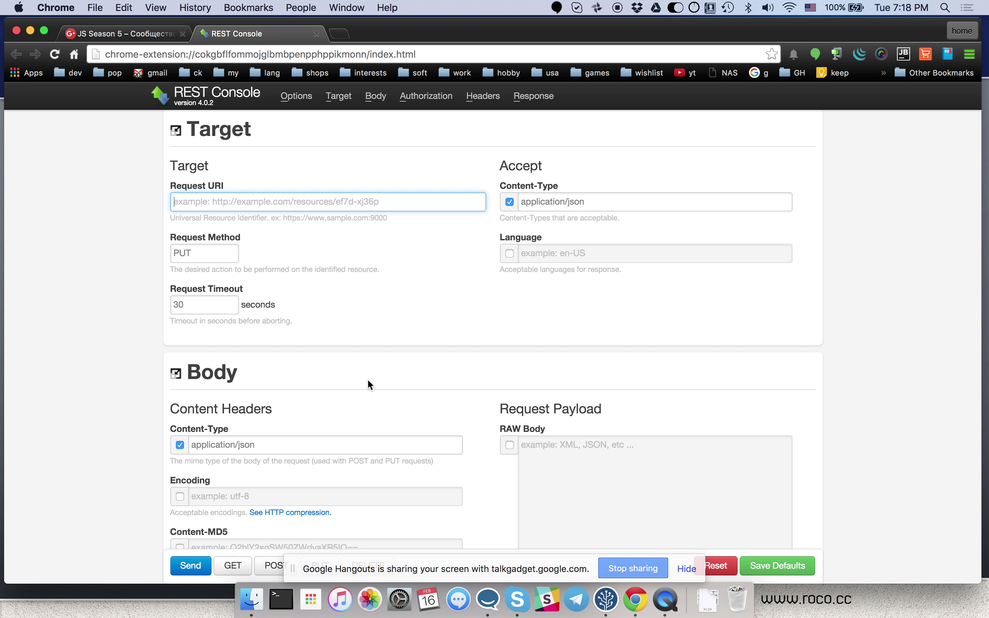
scroll(368, 381, "up", 3)
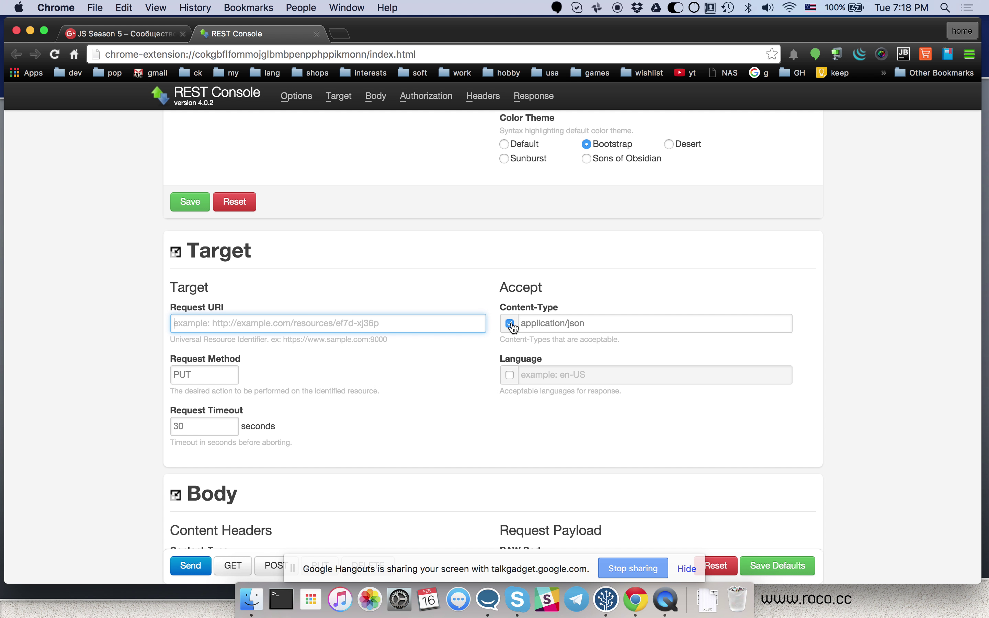
scroll(400, 400, "down", 3)
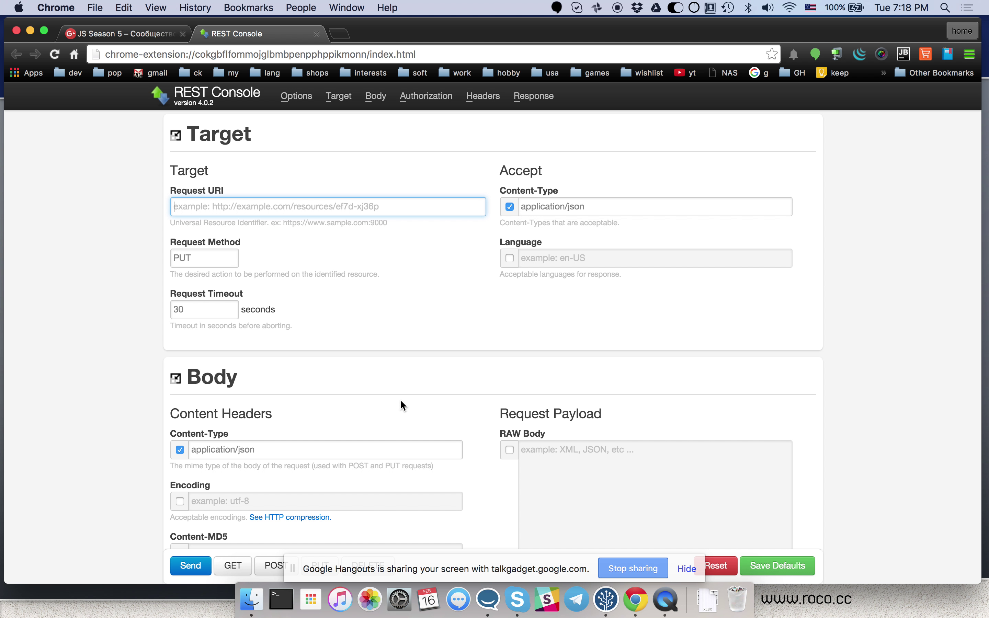
scroll(400, 399, "up", 2)
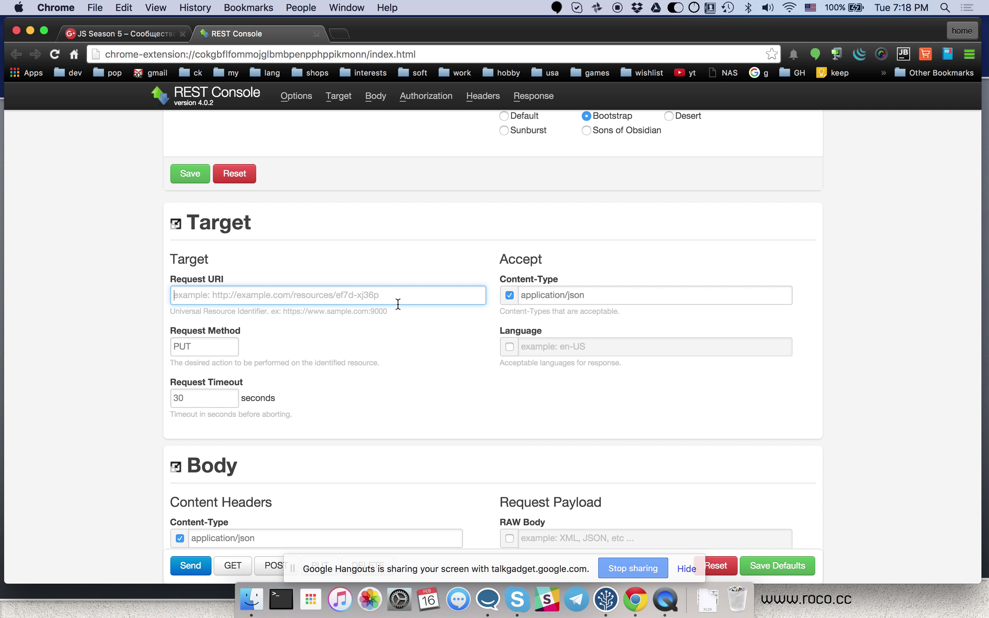
scroll(396, 303, "down", 1)
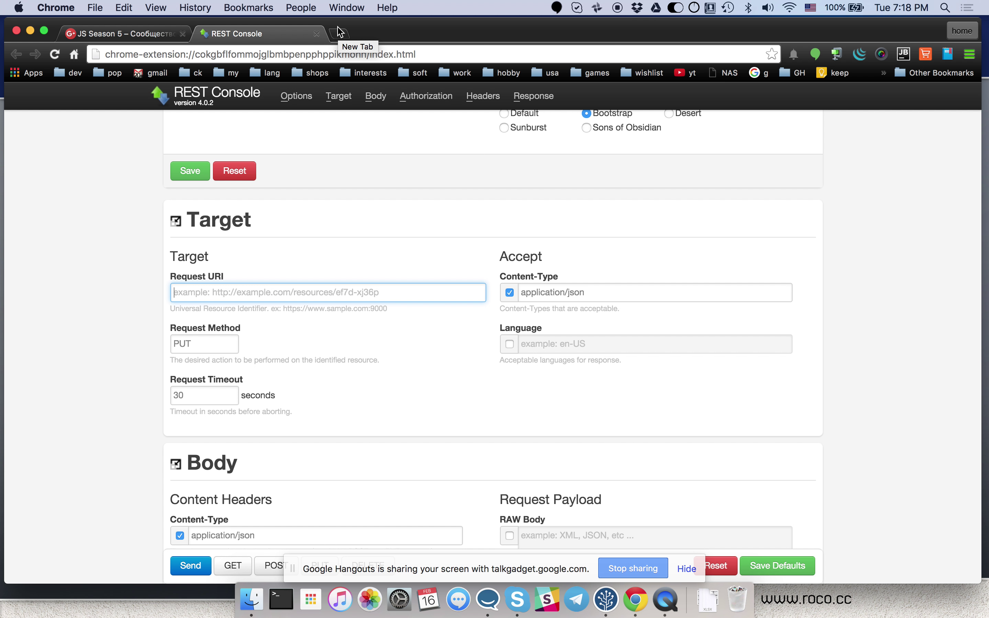
scroll(331, 245, "down", 2)
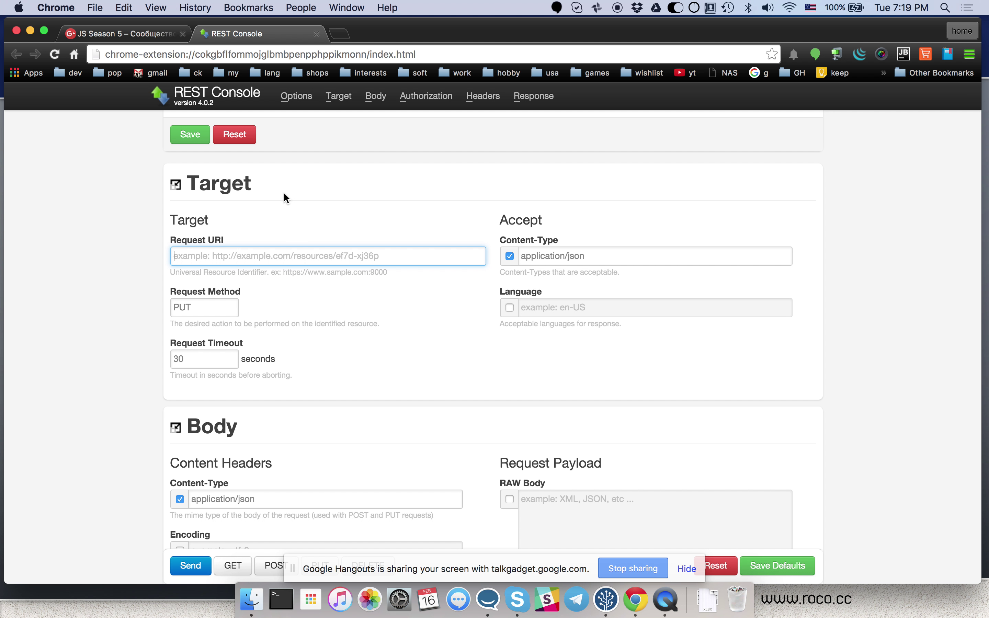
Step: Examine the Request URI and the Accept Content-Type choices in the Target section, keeping application/json
left_click(597, 260)
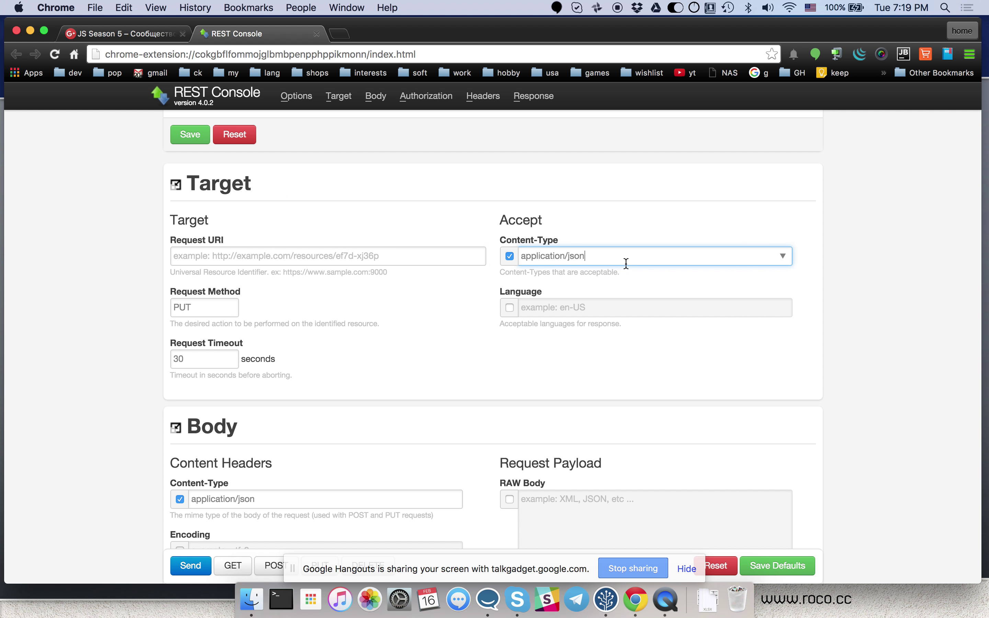
left_click(272, 260)
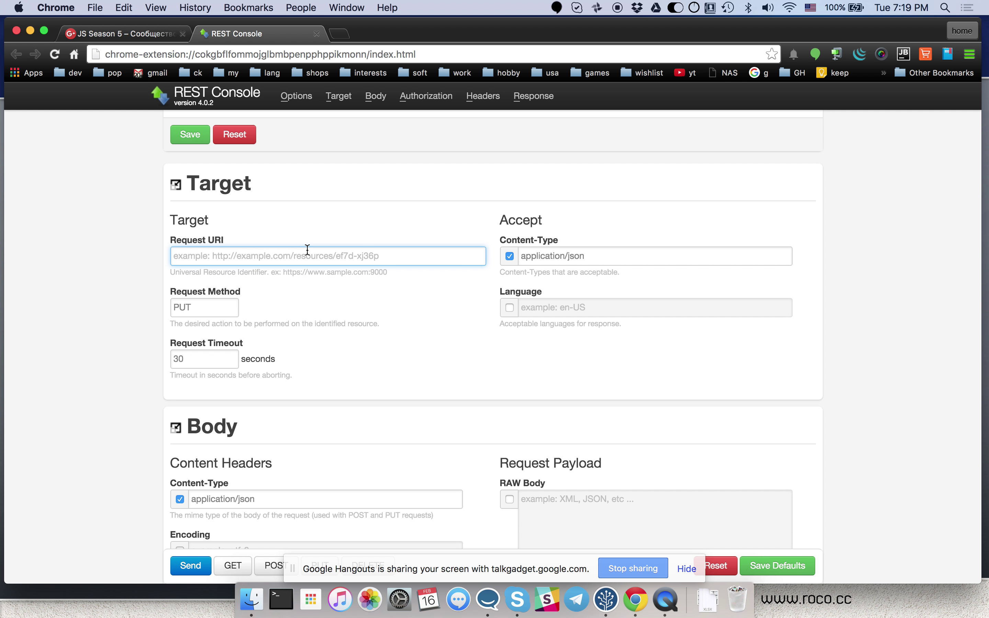
left_click(784, 257)
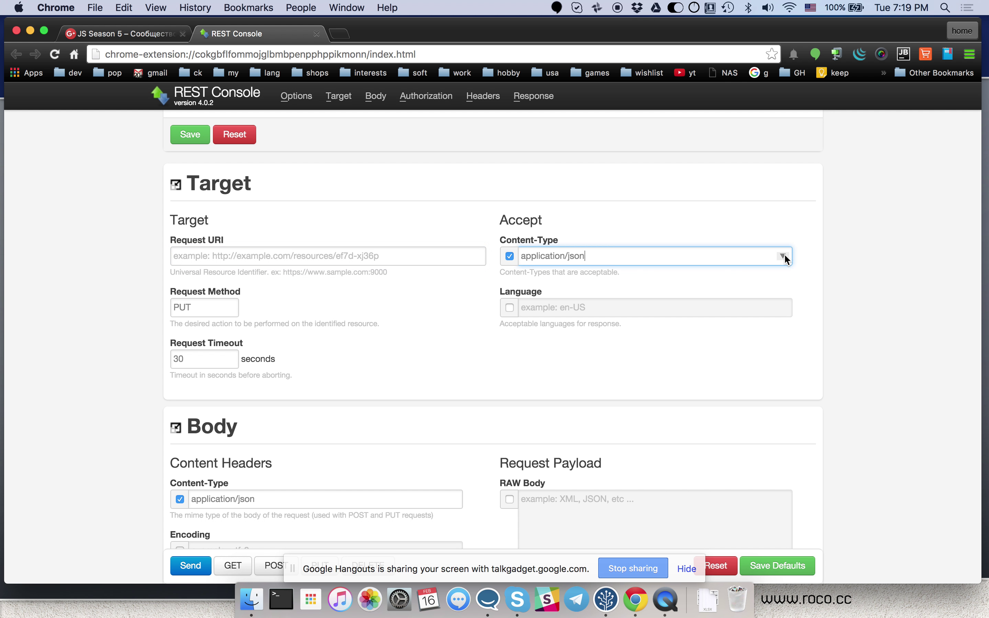
left_click(783, 257)
left_click(732, 271)
left_click(835, 289)
scroll(835, 289, "down", 1)
scroll(835, 289, "up", 3)
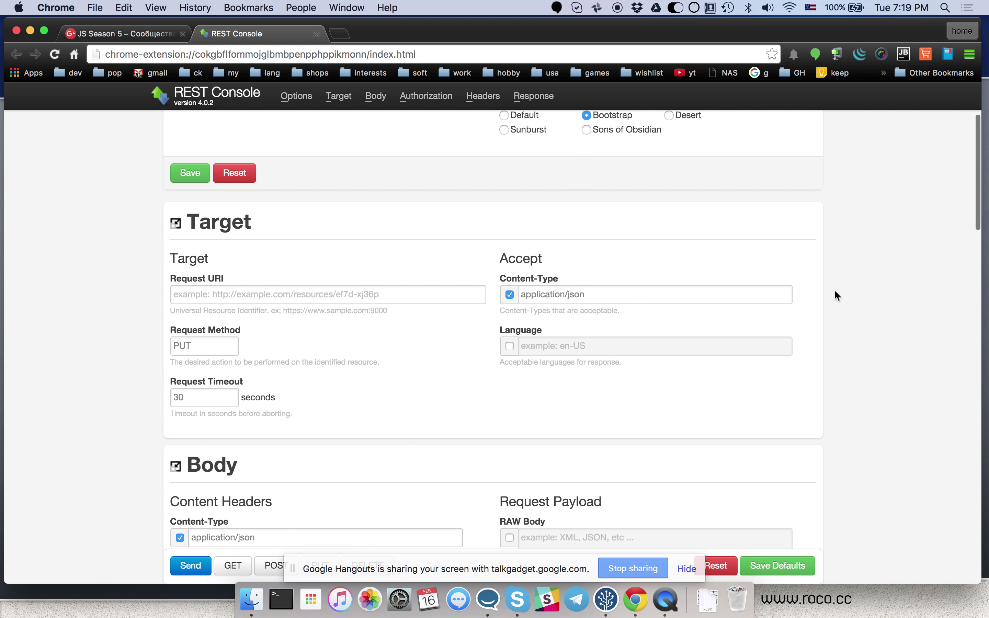
Step: Enable the RAW Body in the request payload and place the cursor in it
scroll(835, 289, "down", 2)
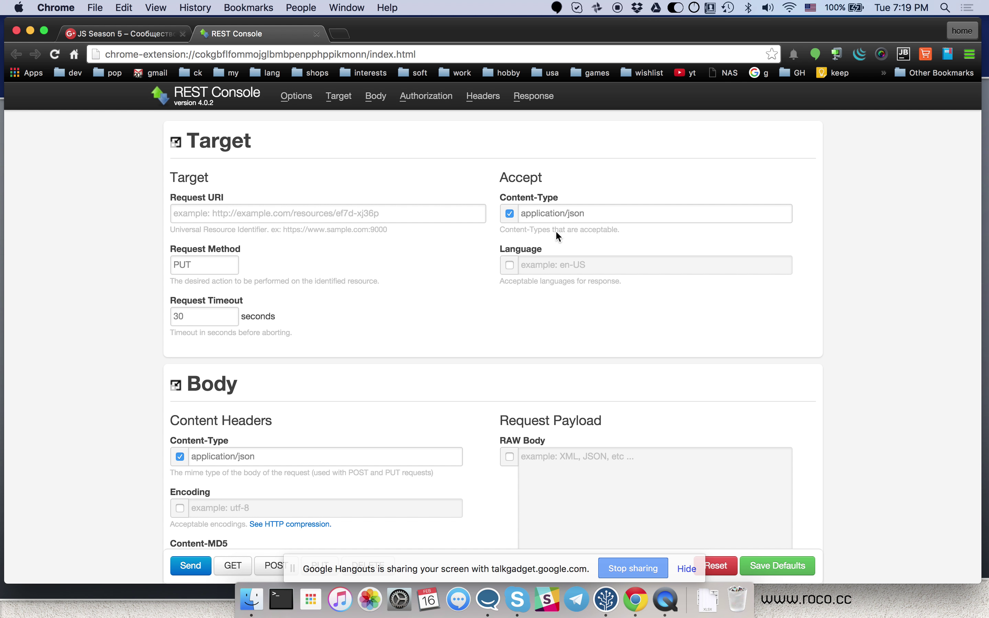
scroll(390, 356, "down", 3)
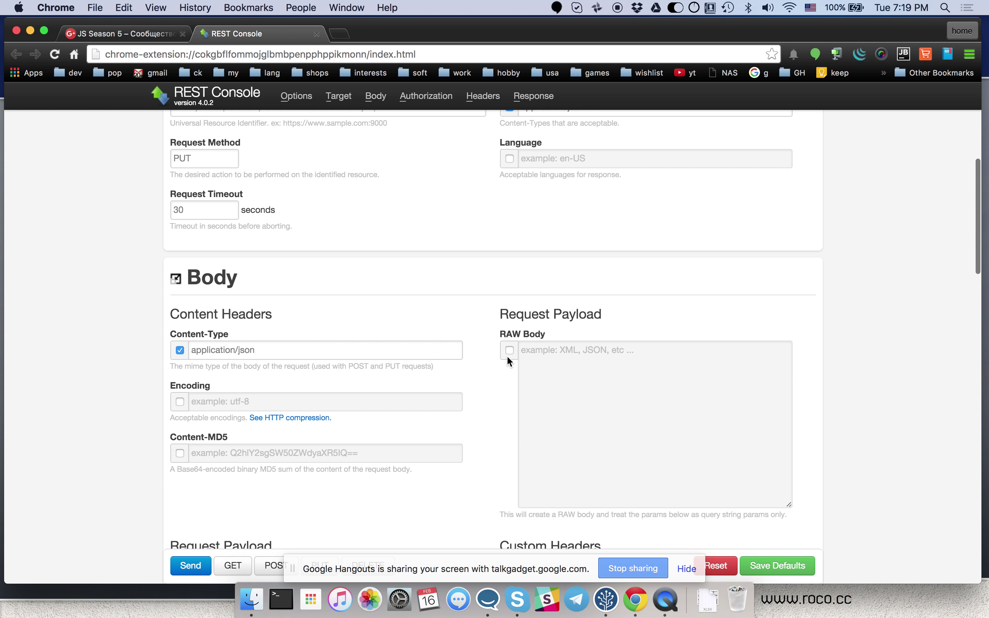
left_click(510, 351)
left_click(544, 369)
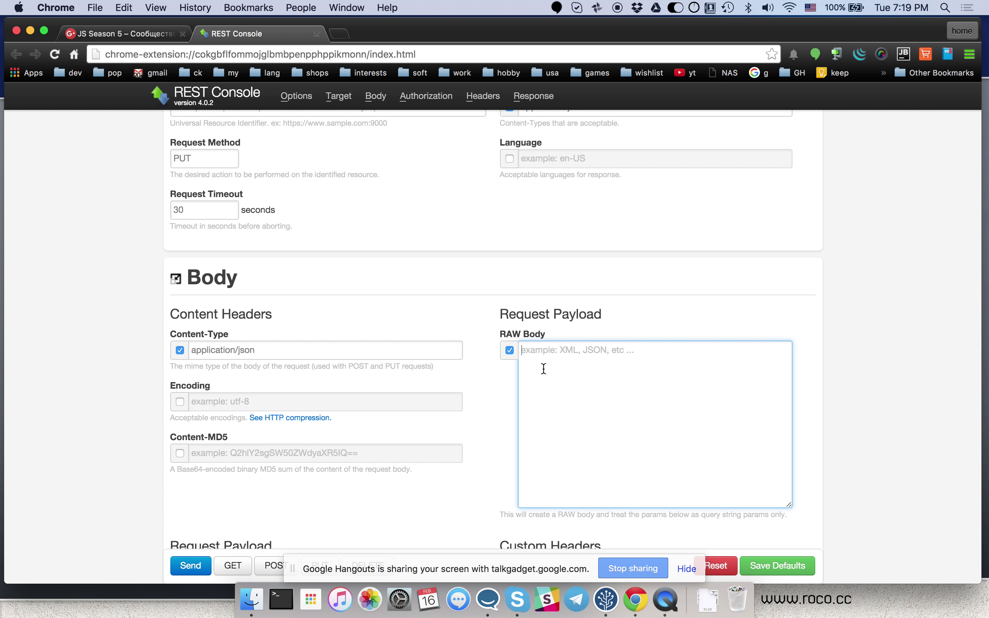
Step: Write a multi-line JSON object in the RAW Body with a name property set to 'bla-bla-bla'
type("{}")
key("Left")
key("Return")
key("Return")
type("name")
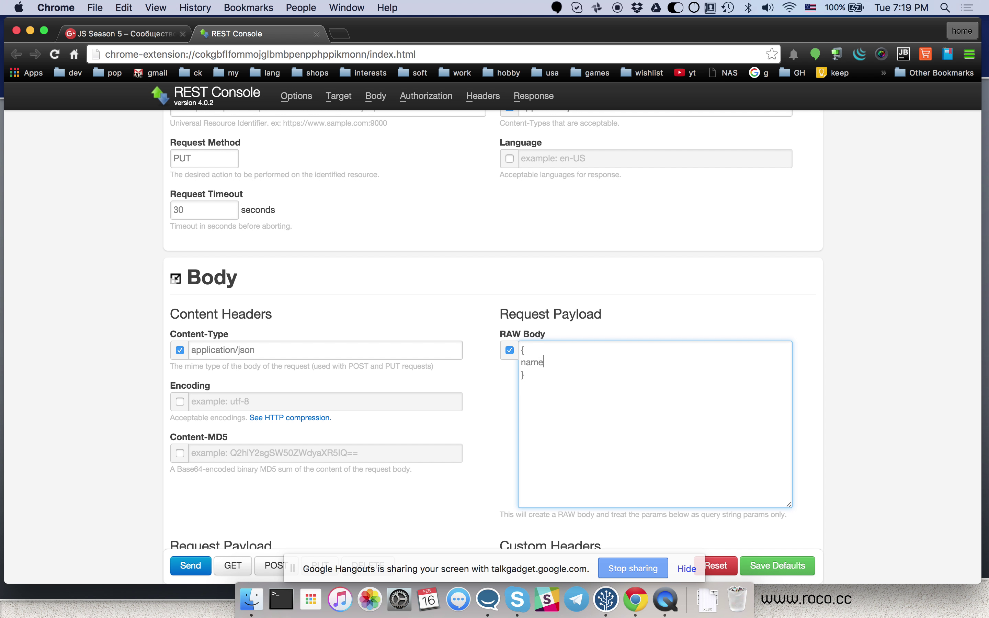
type(": 'ted")
key("BackSpace")
key("BackSpace")
key("BackSpace")
type("bla-'bla-bla")
Step: Enclose the name key and its bla-bla-bla value in double quotes and end the line with a comma
left_click(549, 362)
type("\"")
left_click(543, 363)
type("\"")
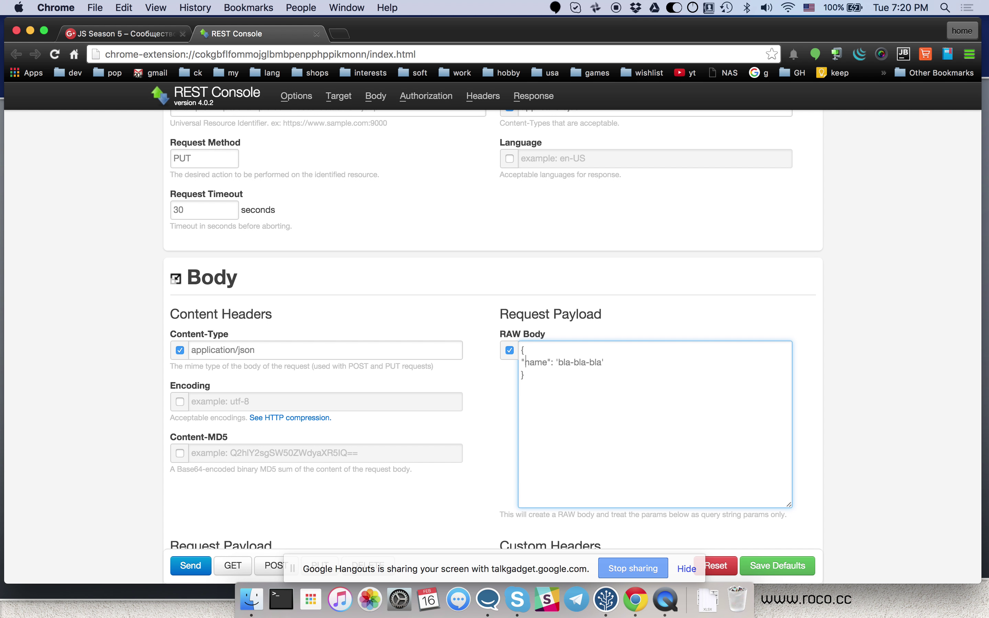
key("Delete")
type("\"")
left_click(615, 363)
key("BackSpace")
type("\",")
Step: Add the properties "fsdf": 1231 and "bool": true to the JSON object in the RAW Body
key("Return")
type("\", \"fsdf")
key("Right")
type(": 1231,")
key("Return")
type("\": 1231, \"bool\": ")
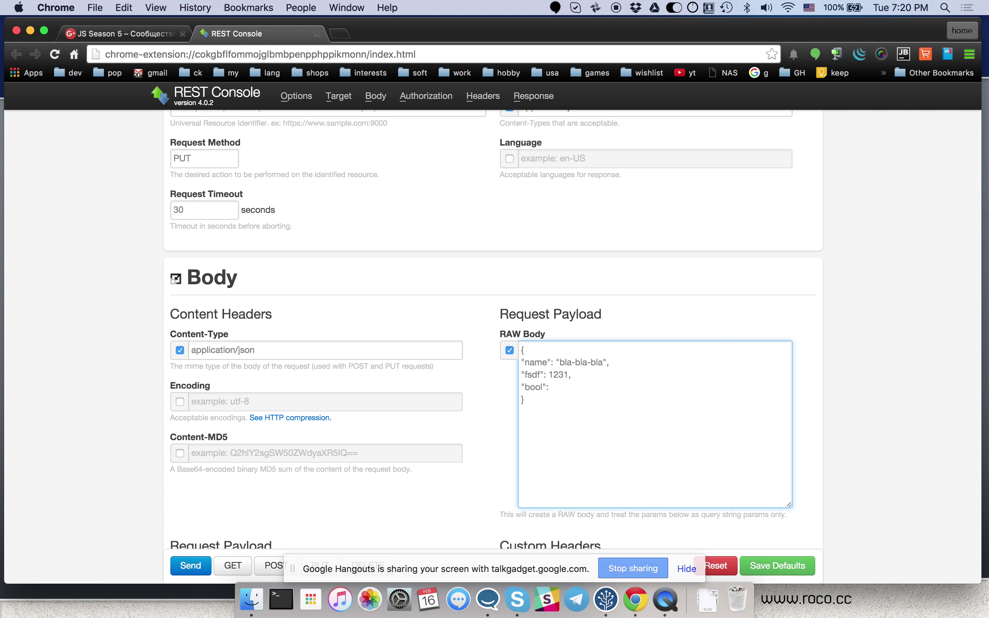
type("true")
scroll(573, 330, "down", 2)
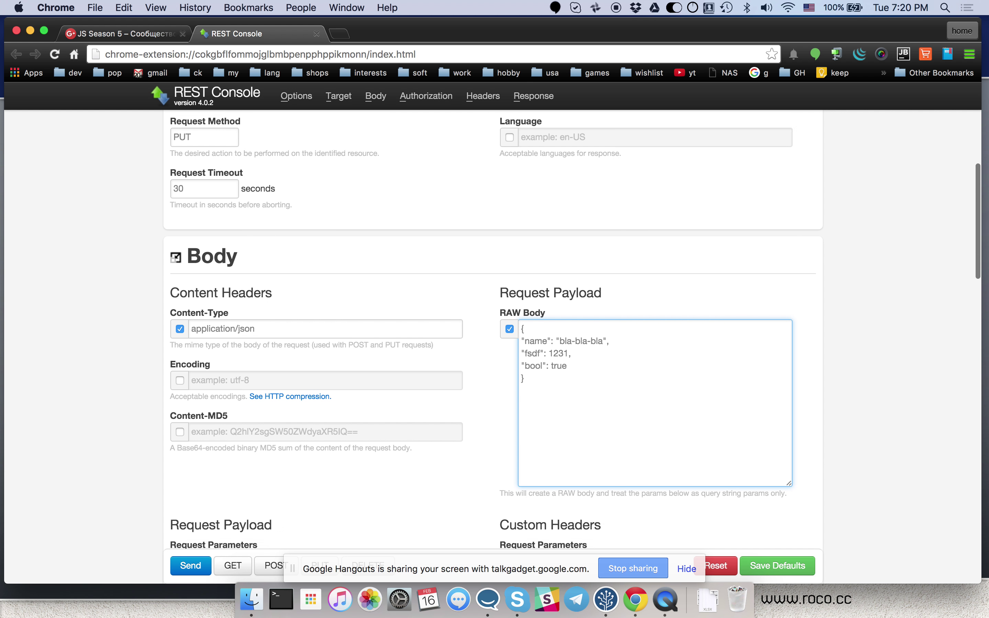
scroll(494, 327, "up", 1)
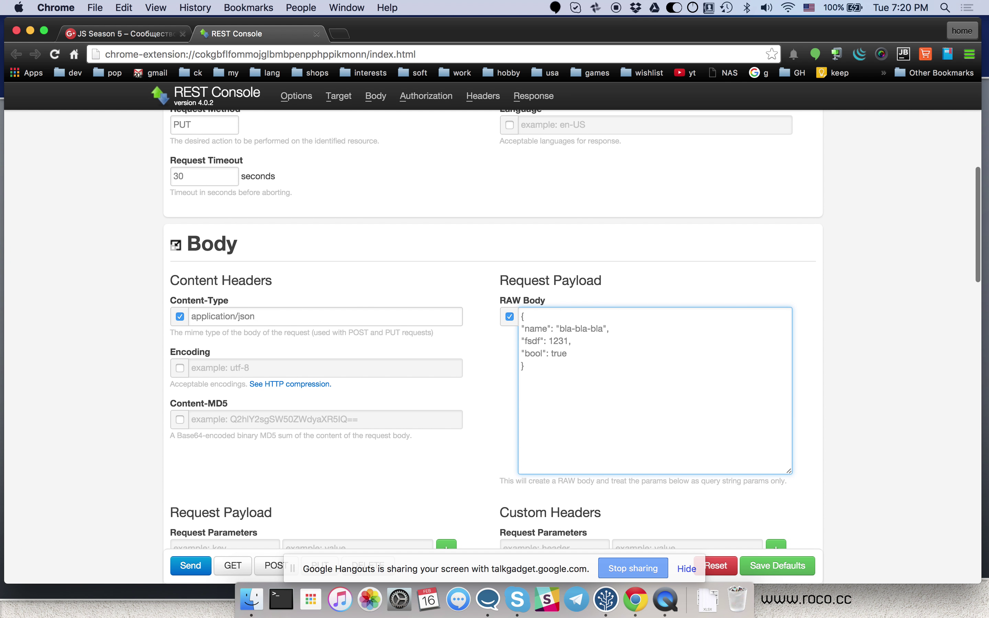
Step: Replace the "bool" value with a multi-line array containing "fsds" and "fsdf"
key("BackSpace")
key("BackSpace")
key("BackSpace")
key("BackSpace")
type("[]")
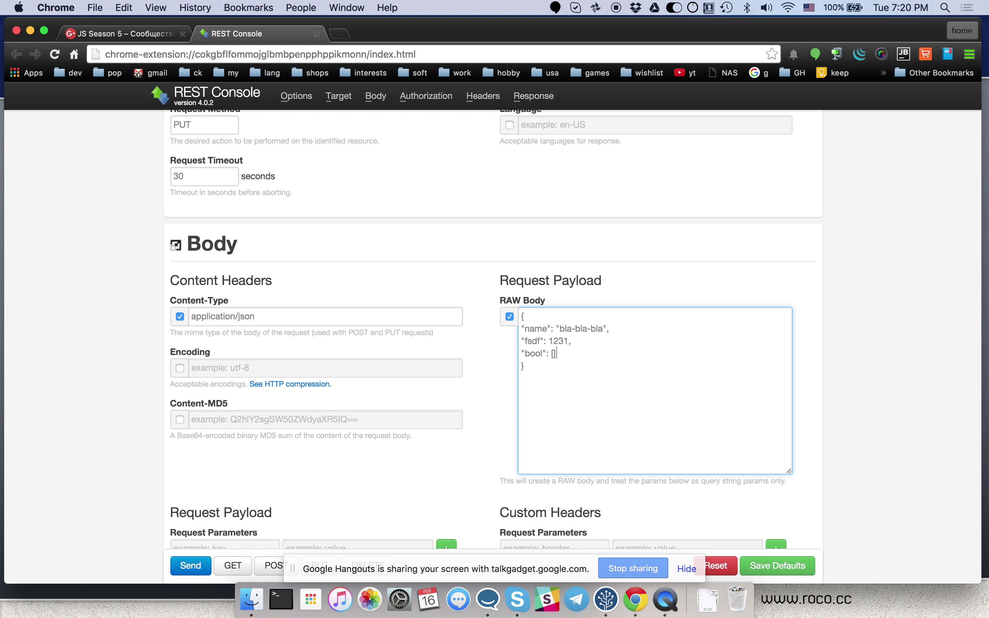
key("Return")
key("Return")
key("Up")
type("\"fsds\", \"")
type("fsd")
Step: Delete the whole JSON text from the RAW Body
key("super+a")
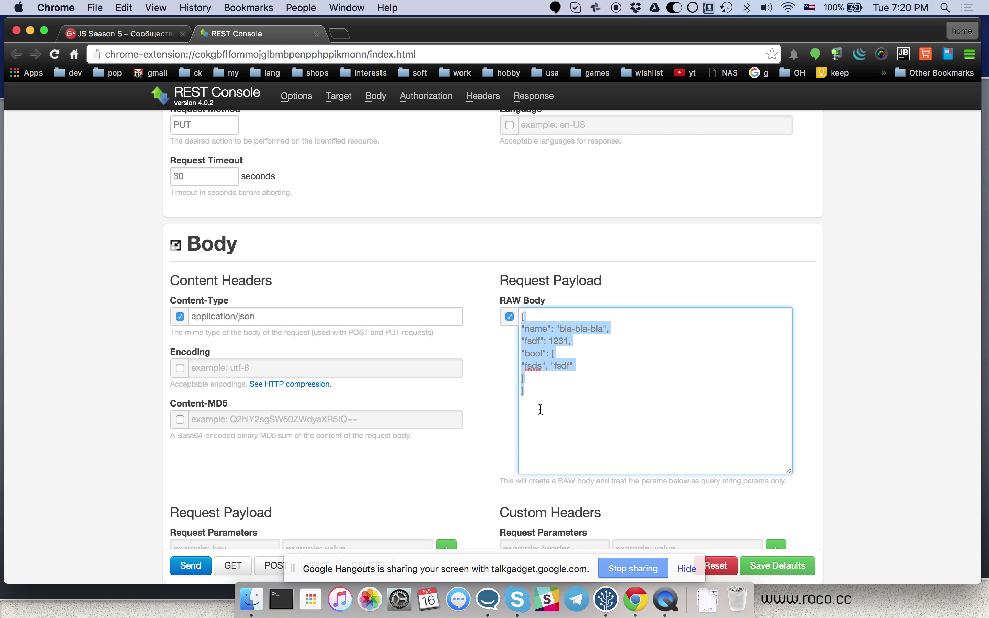
key("BackSpace")
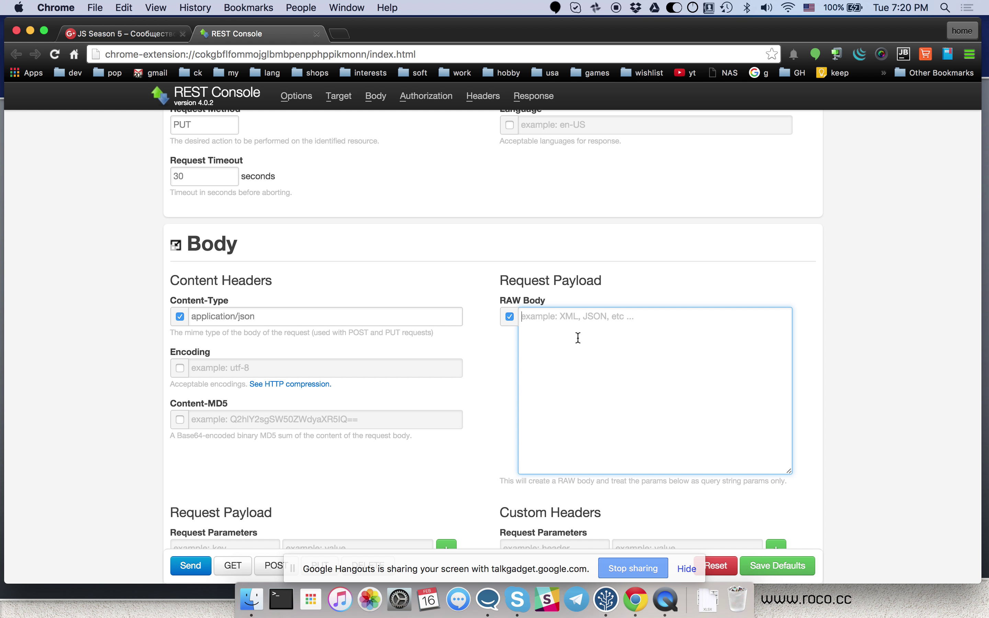
Step: Search the Chrome App Launcher for "json", open the JSON Editor app and place the cursor in its code text
left_click(309, 604)
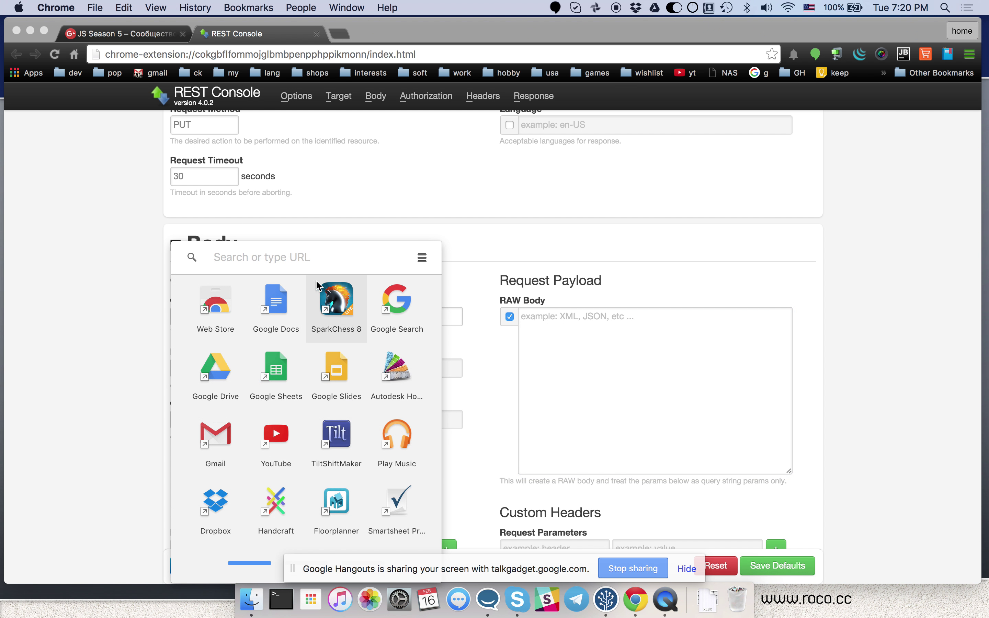
type("json")
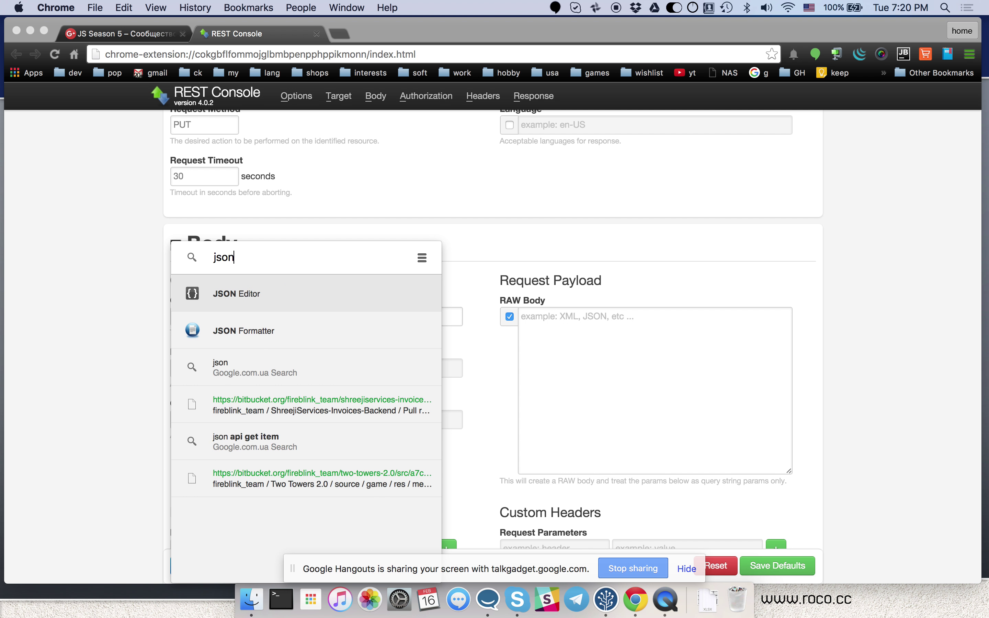
key("Return")
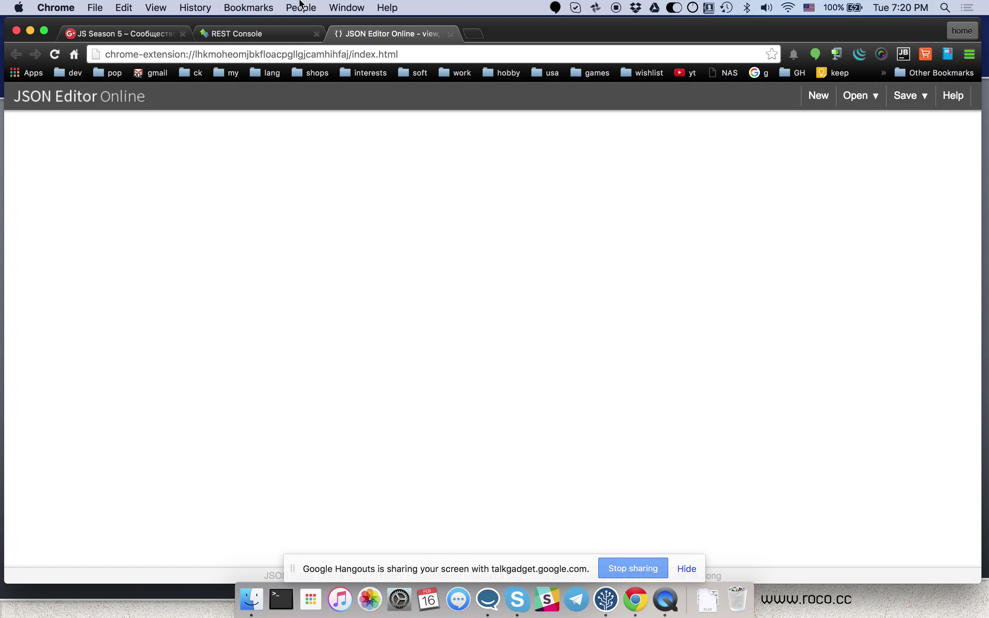
left_click(186, 234)
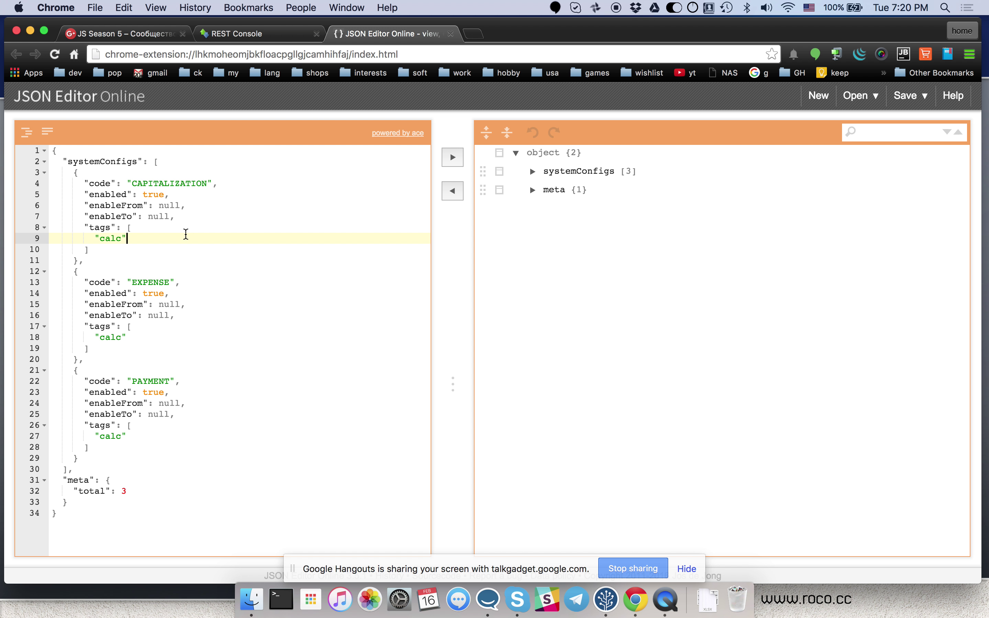
key("Down")
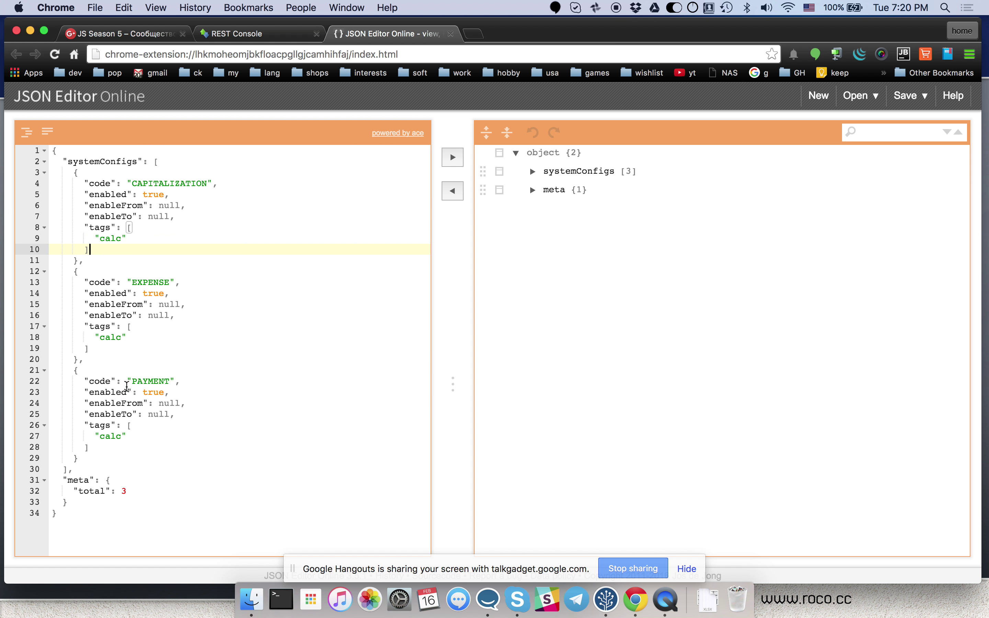
Step: Delete the closing quote of the "enabled" key in the CAPITALIZATION object of the code text, and retype it
left_click(116, 194)
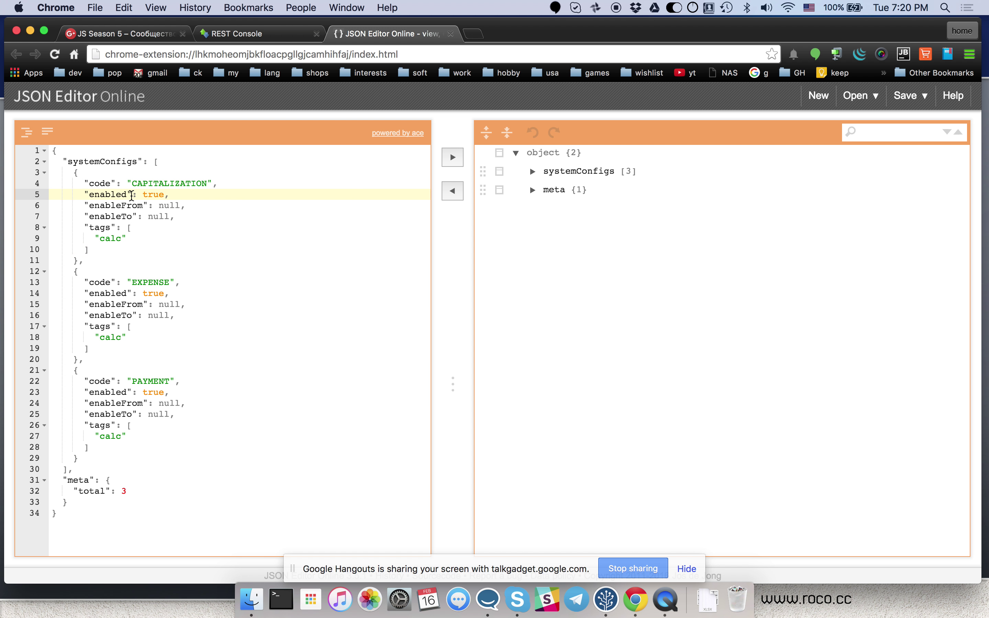
key("BackSpace")
mouse_move(20, 206)
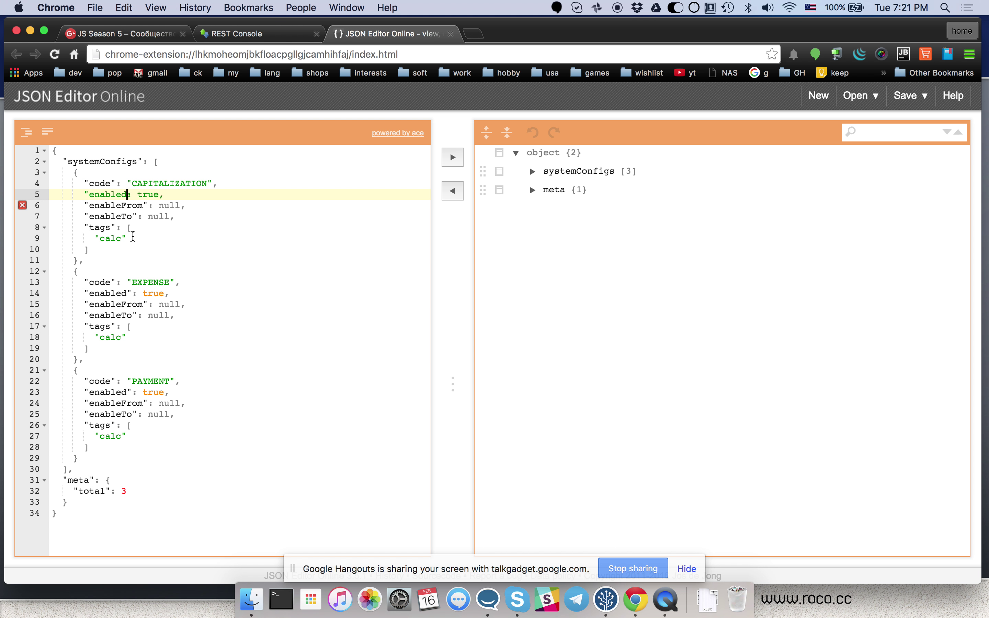
type("\"")
Step: Expand systemConfigs, its three array items and meta in the JSON tree to view their properties
left_click(531, 172)
left_click(532, 246)
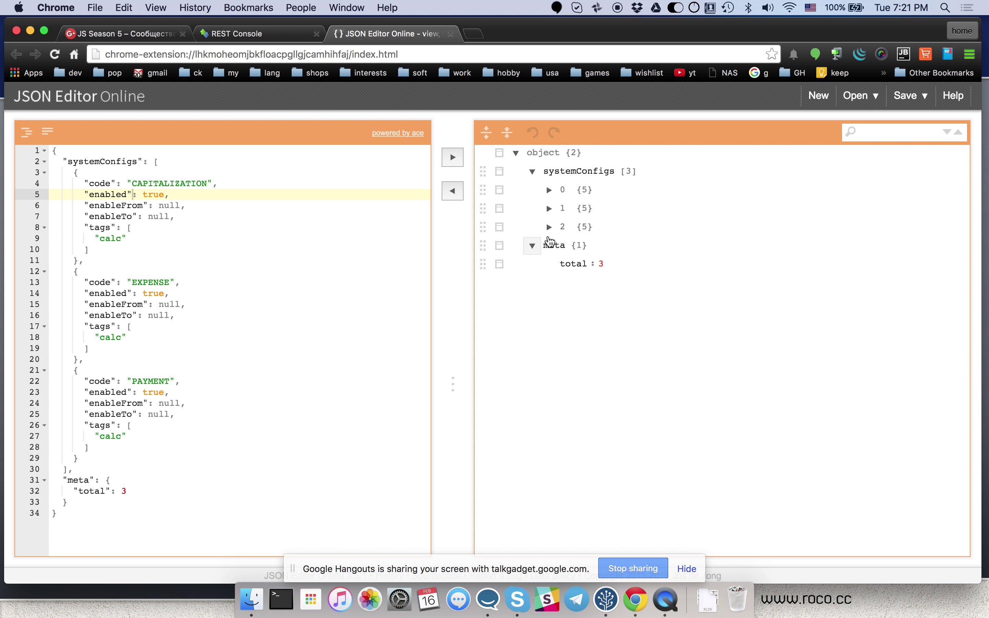
left_click(552, 228)
left_click(550, 209)
left_click(550, 190)
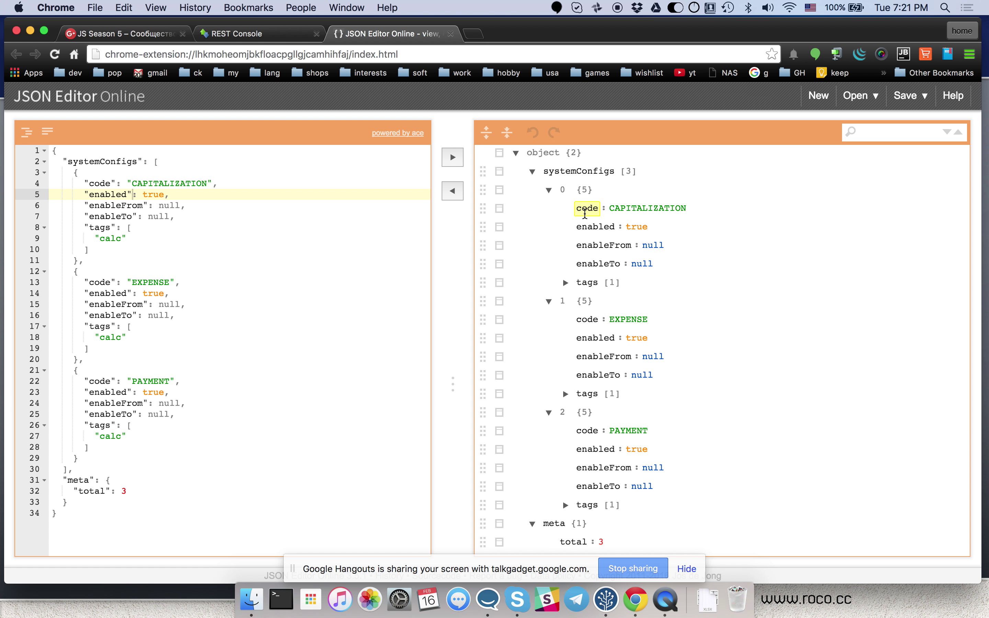
right_click(585, 213)
left_click(501, 210)
left_click(501, 209)
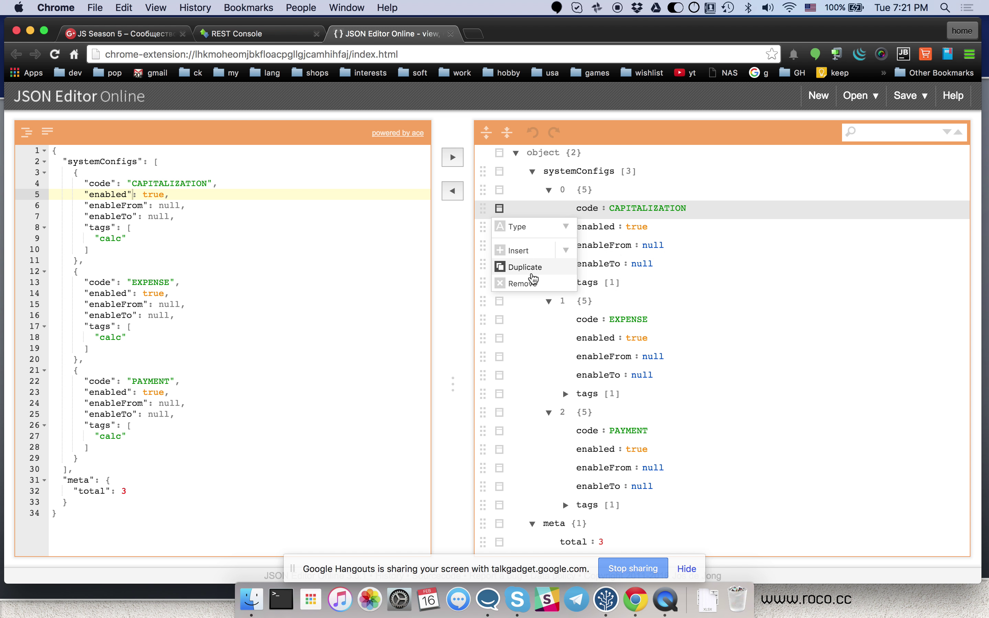
left_click(524, 328)
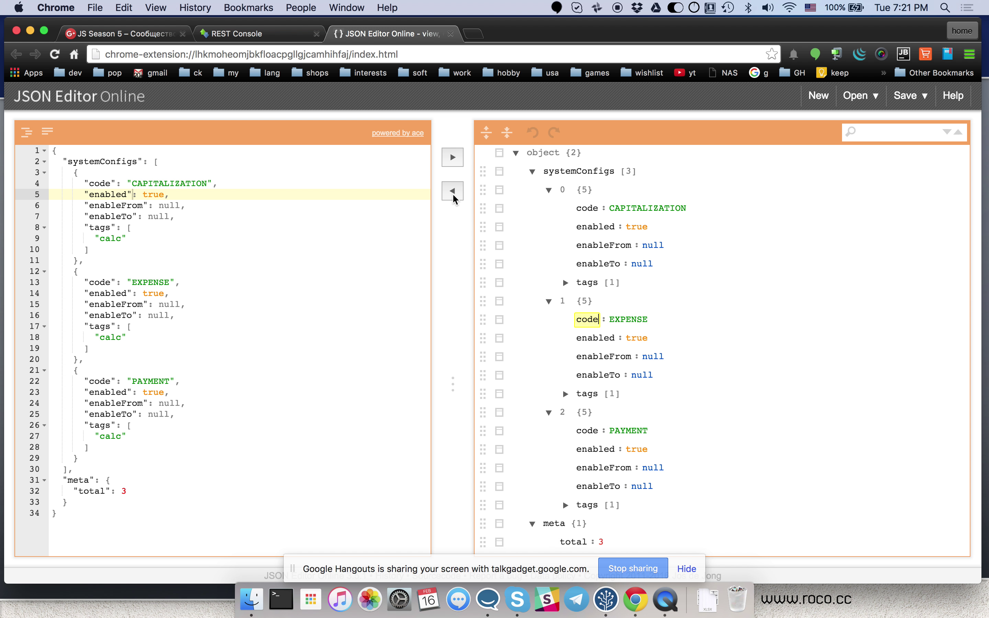
right_click(551, 192)
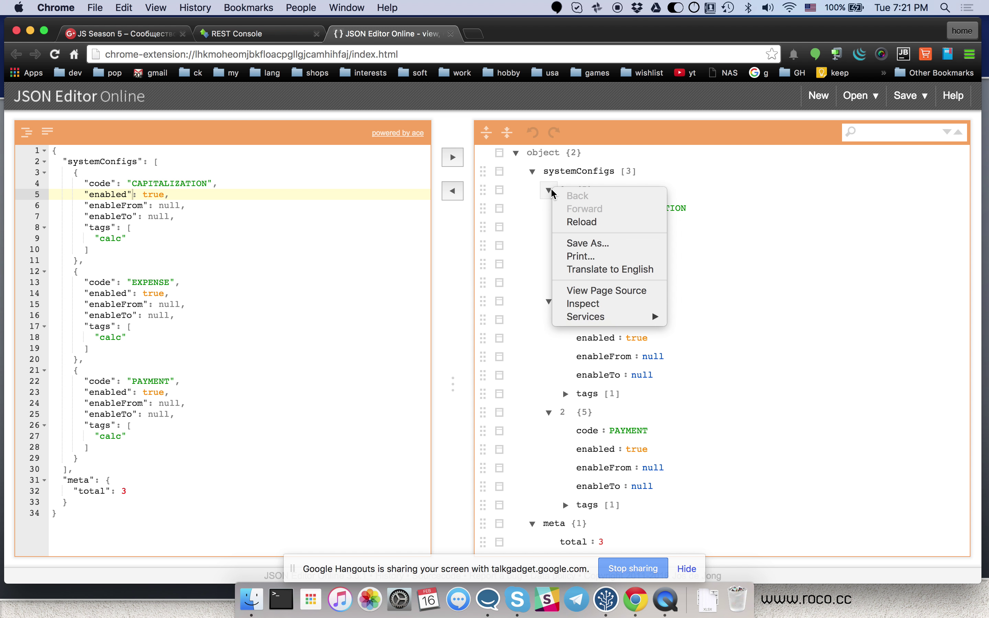
left_click(542, 202)
Step: Remove the CAPITALIZATION and EXPENSE objects from the systemConfigs array in the JSON tree
left_click(500, 190)
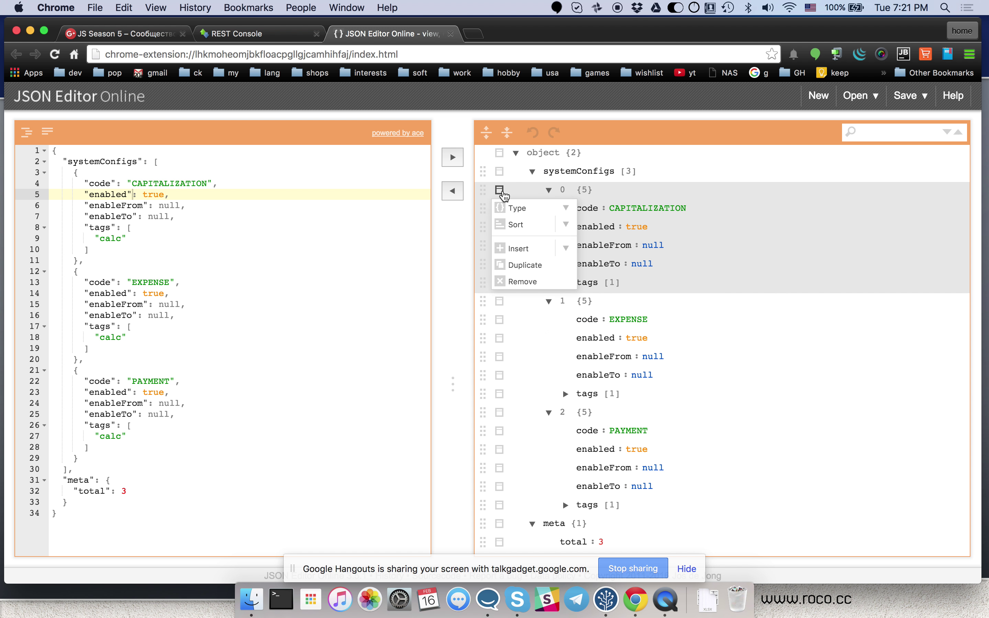
left_click(530, 288)
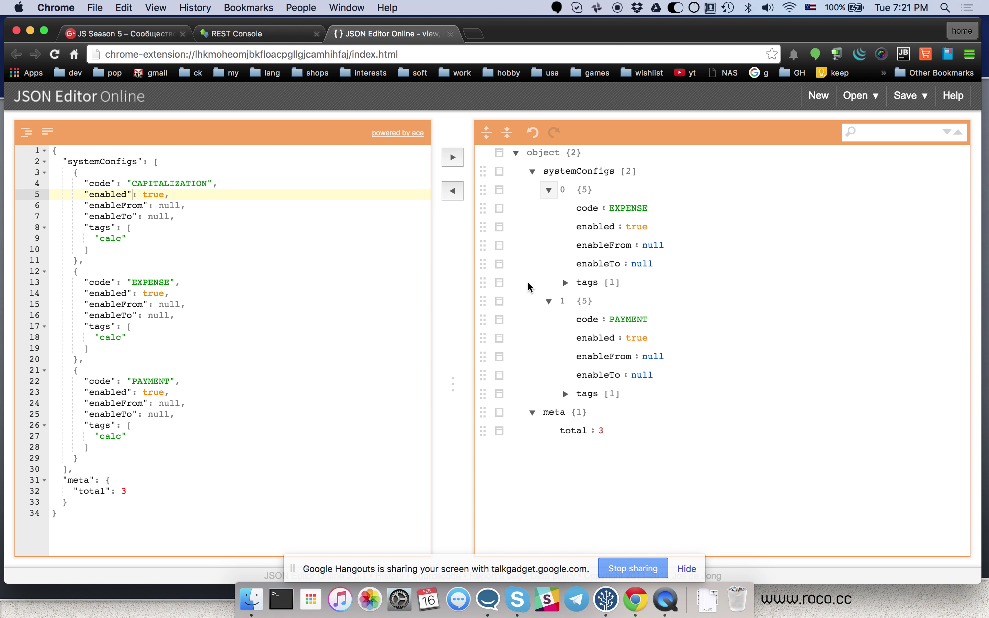
left_click(499, 190)
left_click(517, 286)
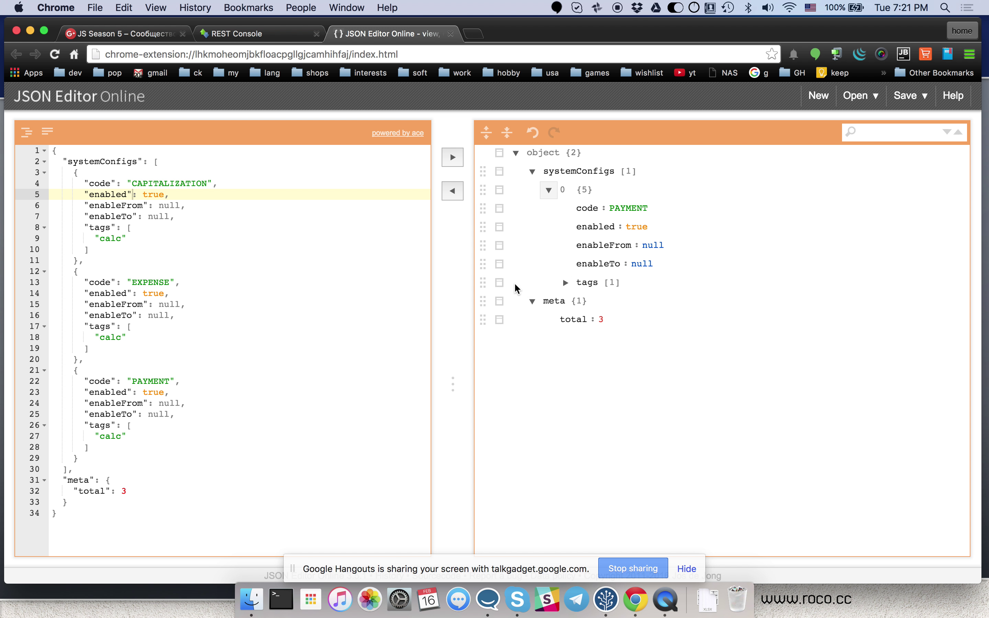
Step: Transfer the edited tree into the code text, and switch the text to compact formatting and back to indented
left_click(453, 192)
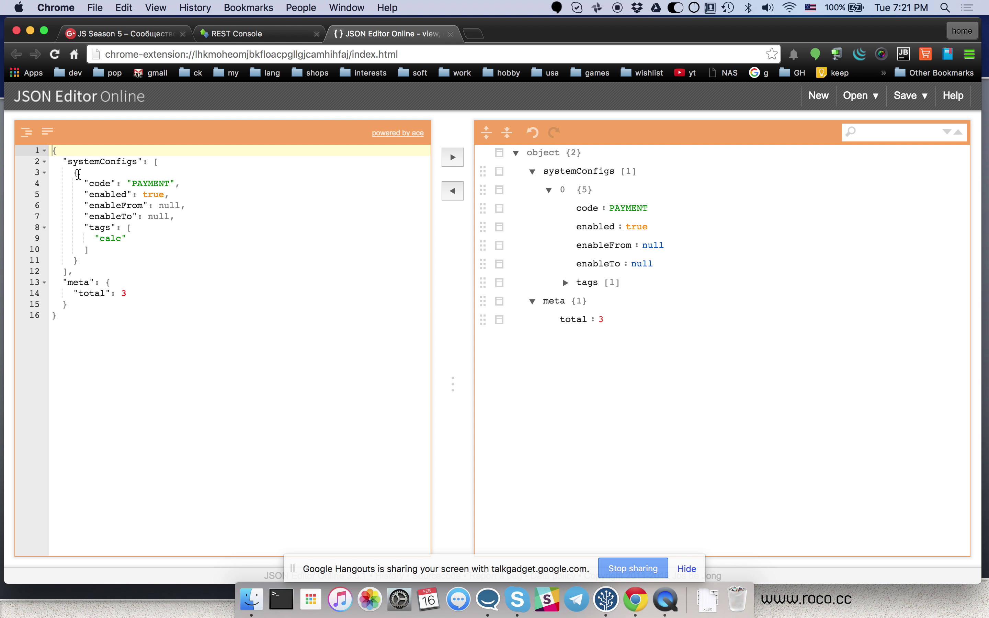
left_click(48, 133)
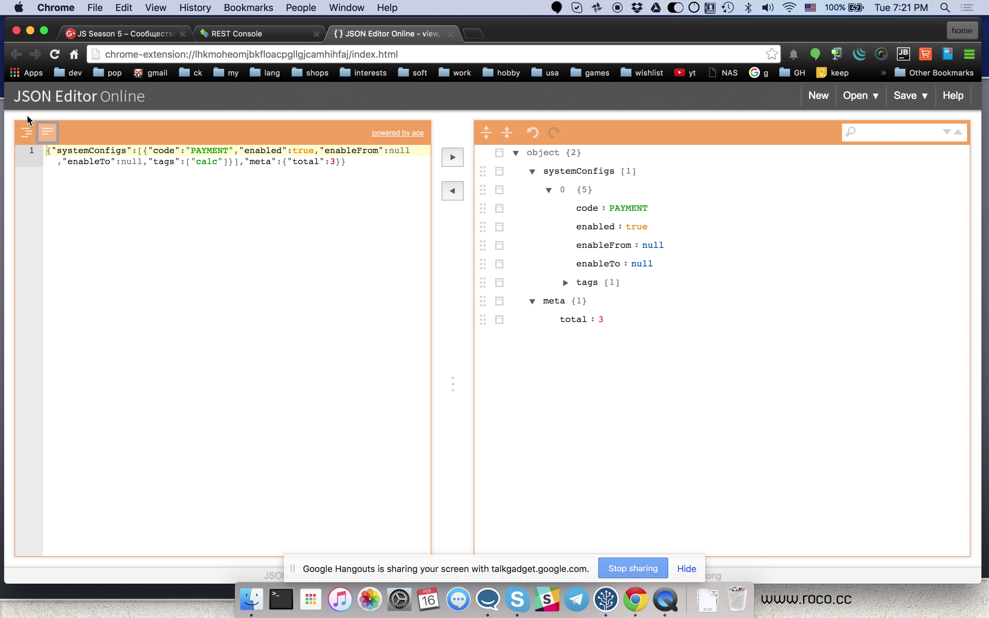
left_click(26, 133)
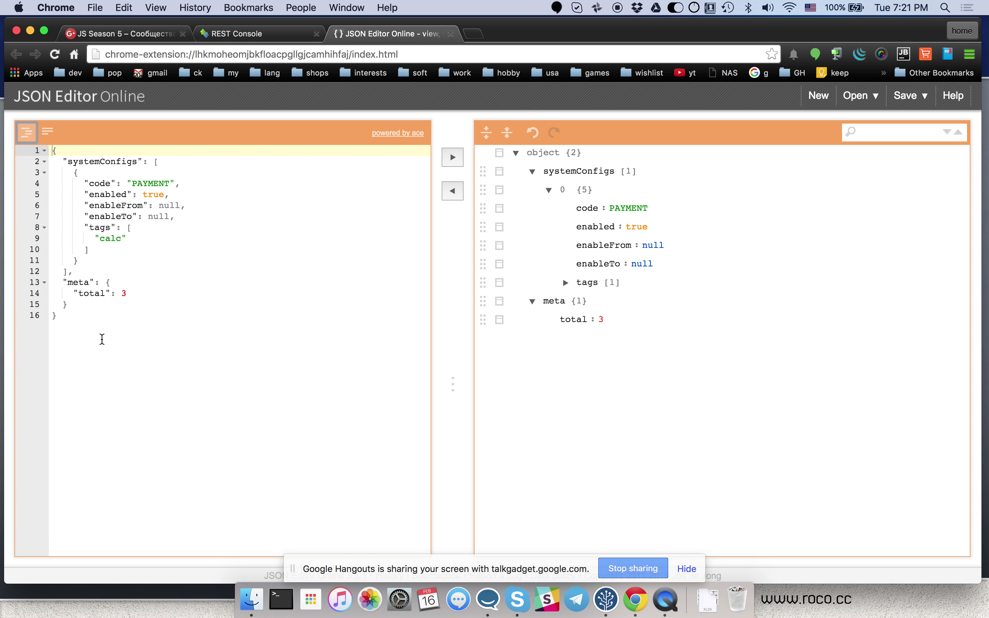
Step: Copy the whole JSON text from the code editor and paste it into the RAW Body in REST Console
left_click_drag(61, 316, 36, 145)
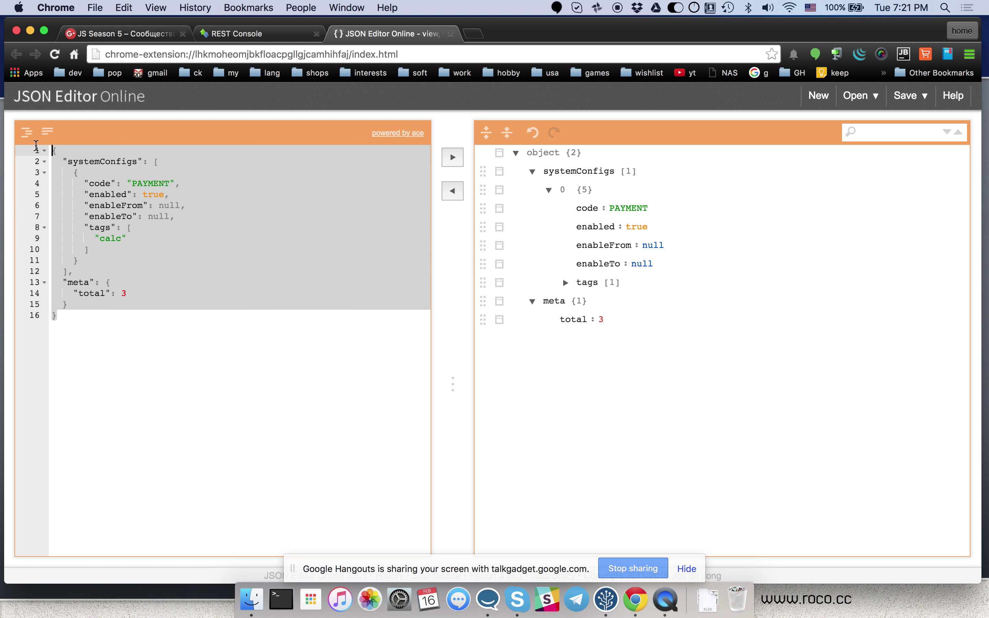
key("super+c")
left_click(241, 36)
left_click(675, 346)
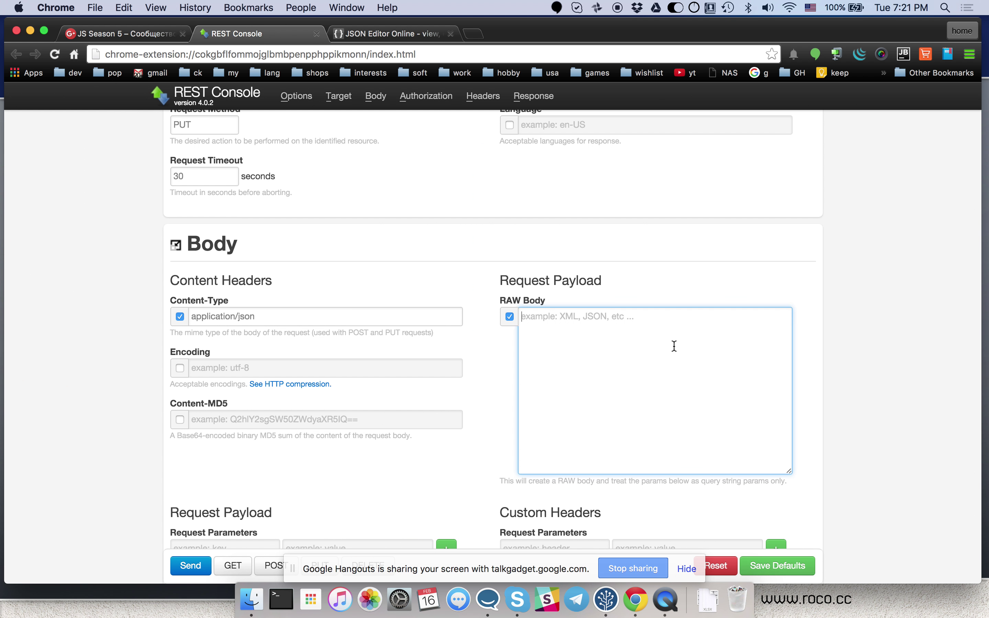
key("super+v")
scroll(675, 346, "up", 5)
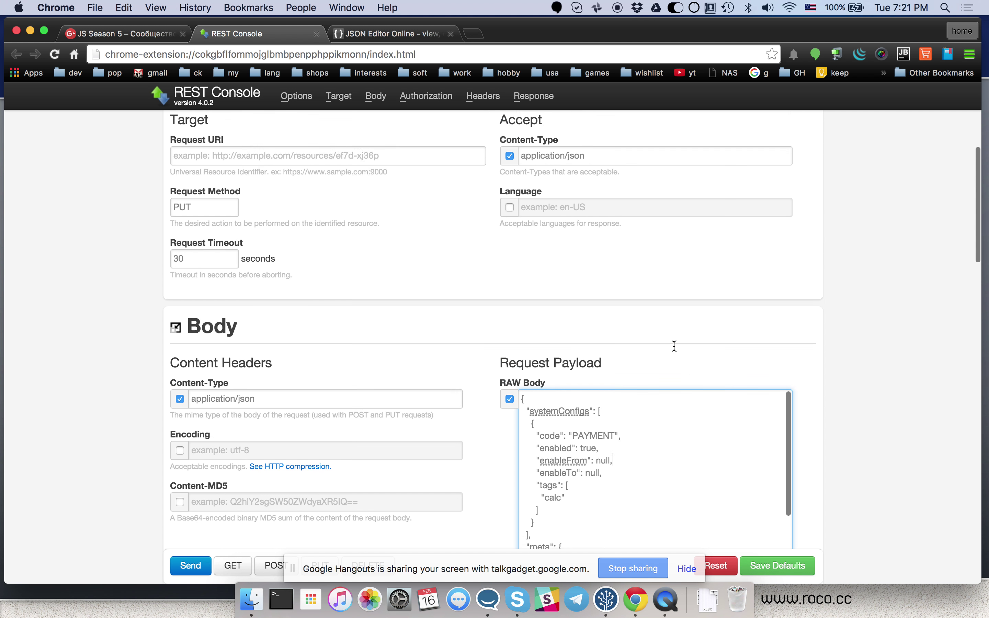
scroll(674, 346, "down", 5)
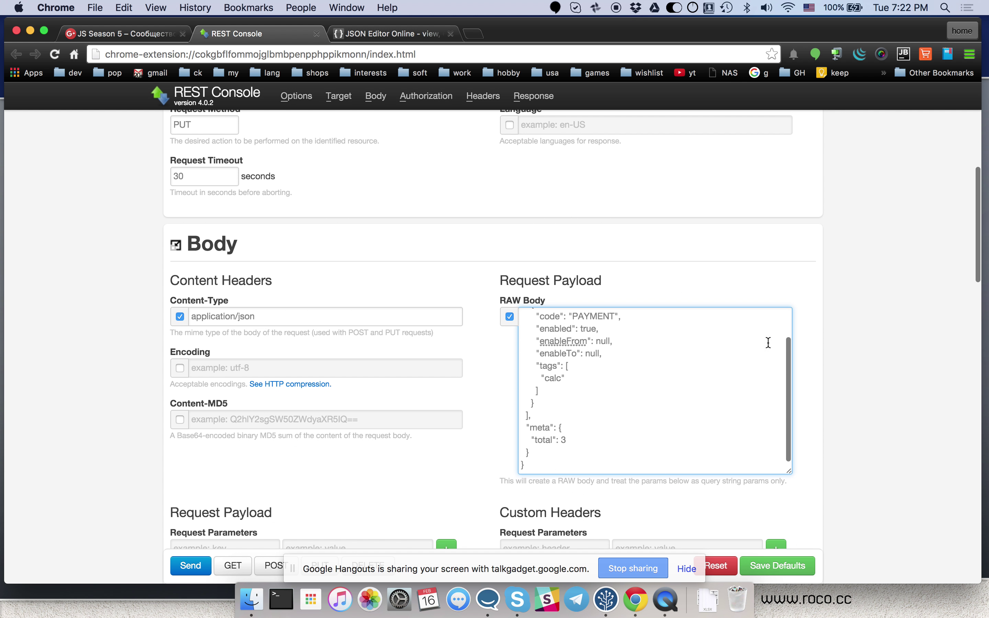
Step: Add a custom header named "Authorization" to the request and enter an authorization token as its value
scroll(830, 364, "down", 10)
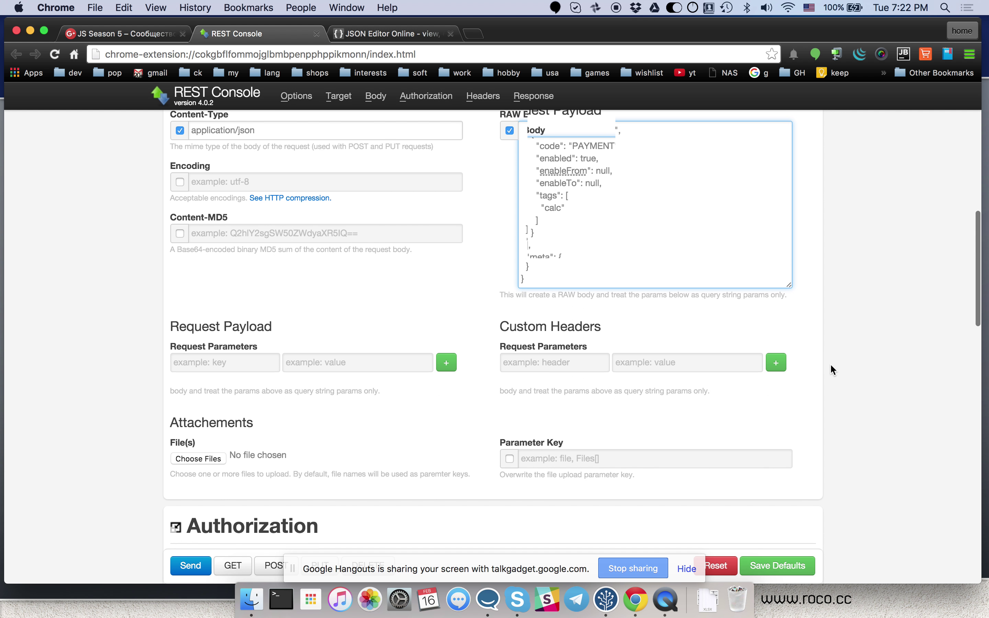
left_click(497, 367)
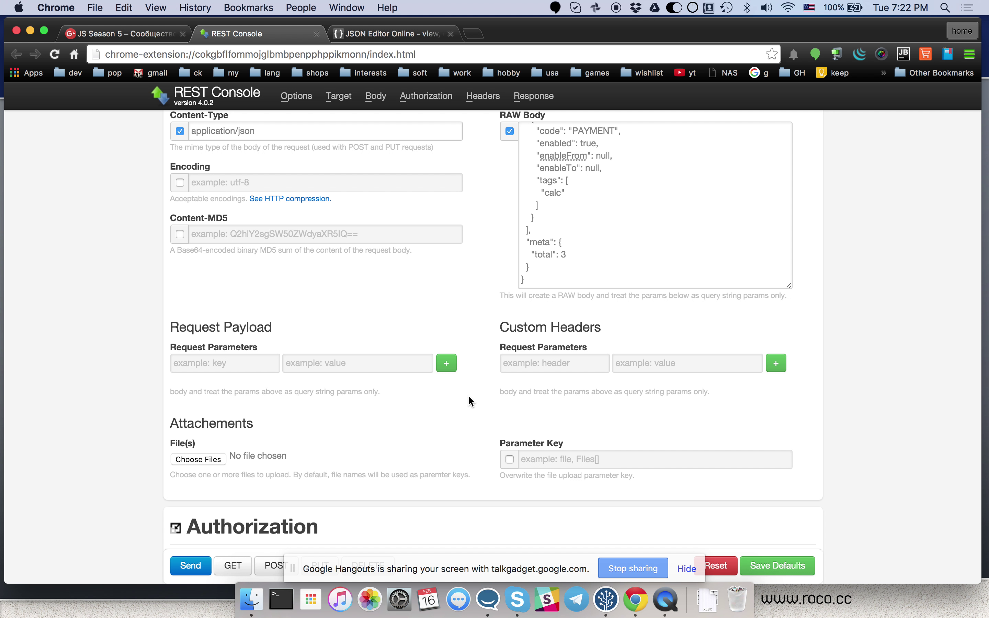
scroll(469, 397, "down", 5)
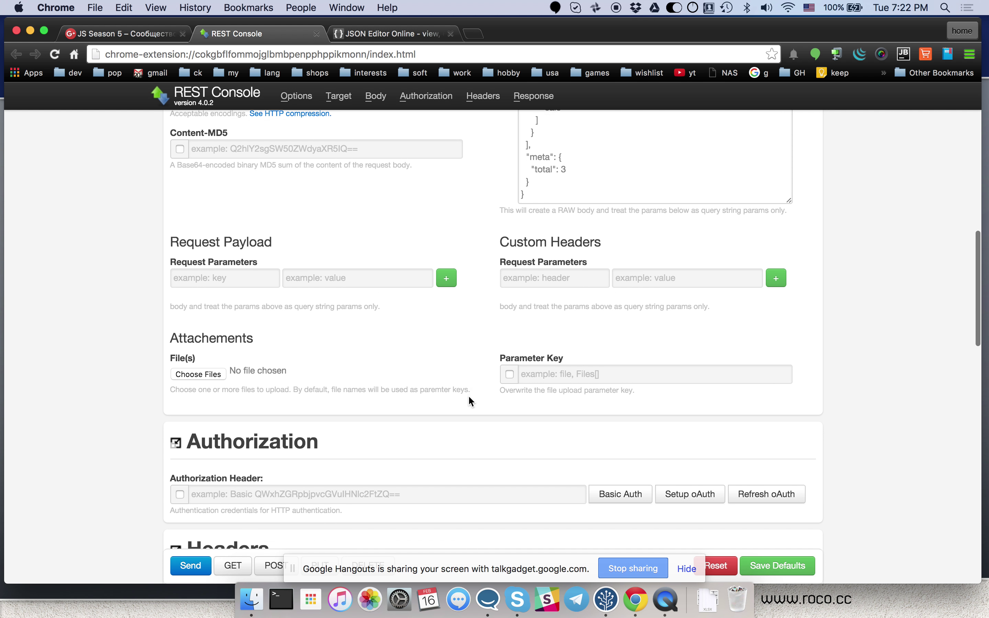
scroll(655, 242, "up", 1)
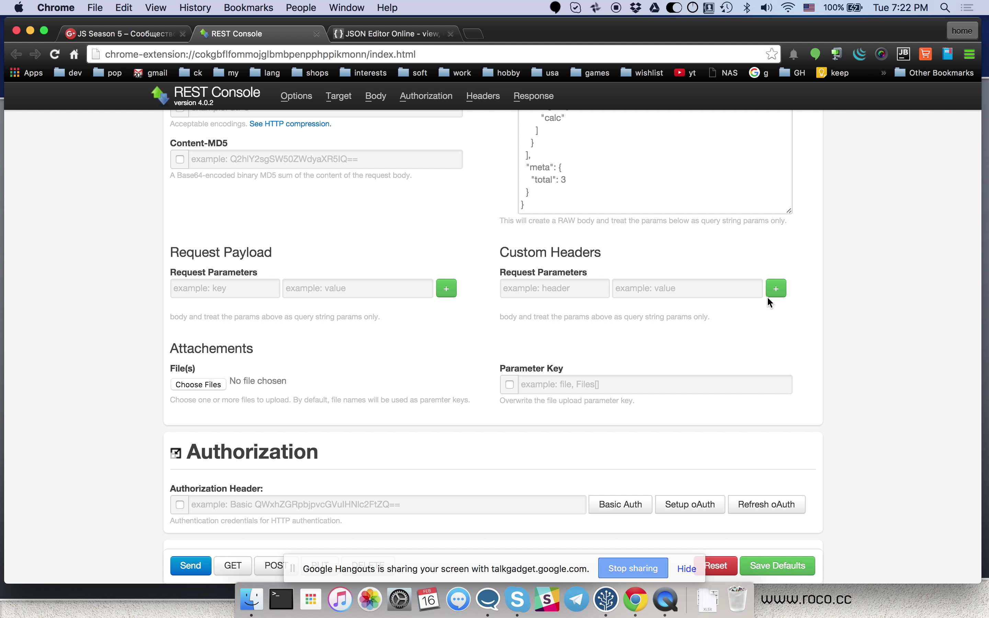
left_click(776, 288)
left_click(556, 288)
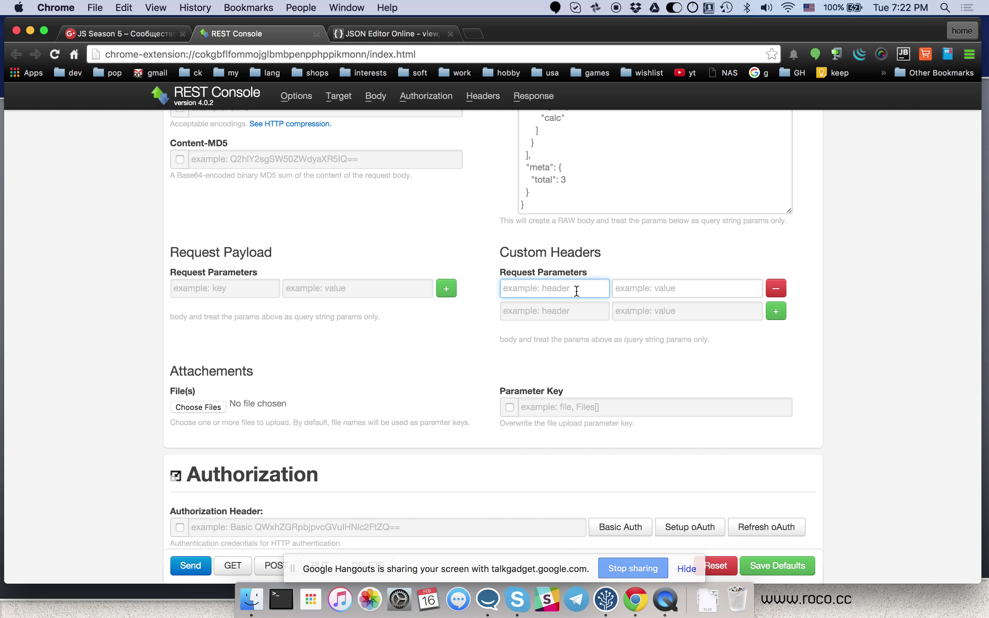
type("Authorization")
left_click(671, 290)
type("fasljfhdsfaskdhfaskjfh")
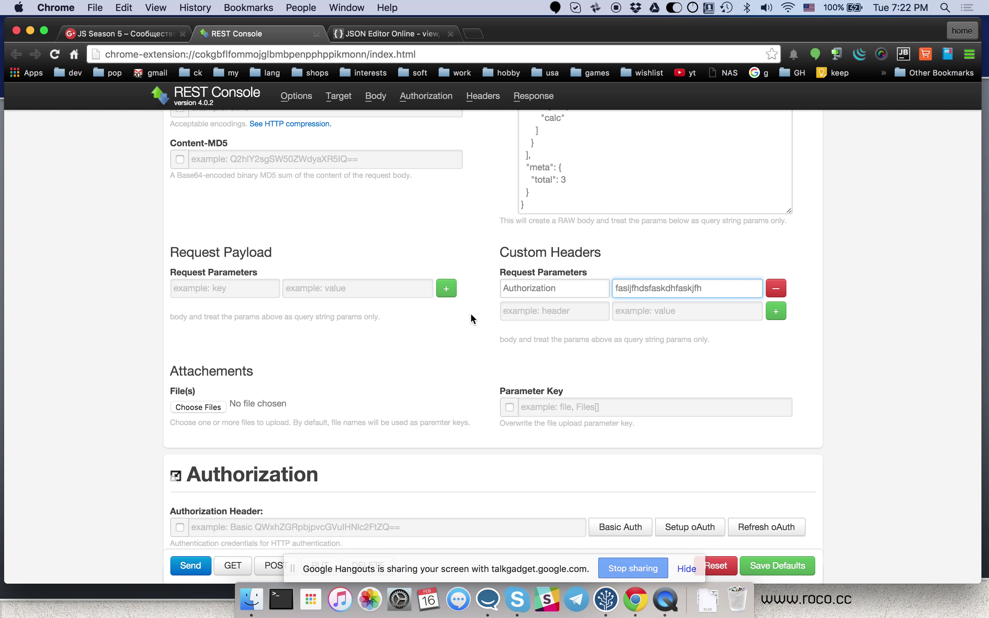
Step: Replace the body's Content-Type value with "for" and clear the field again
scroll(471, 314, "up", 1)
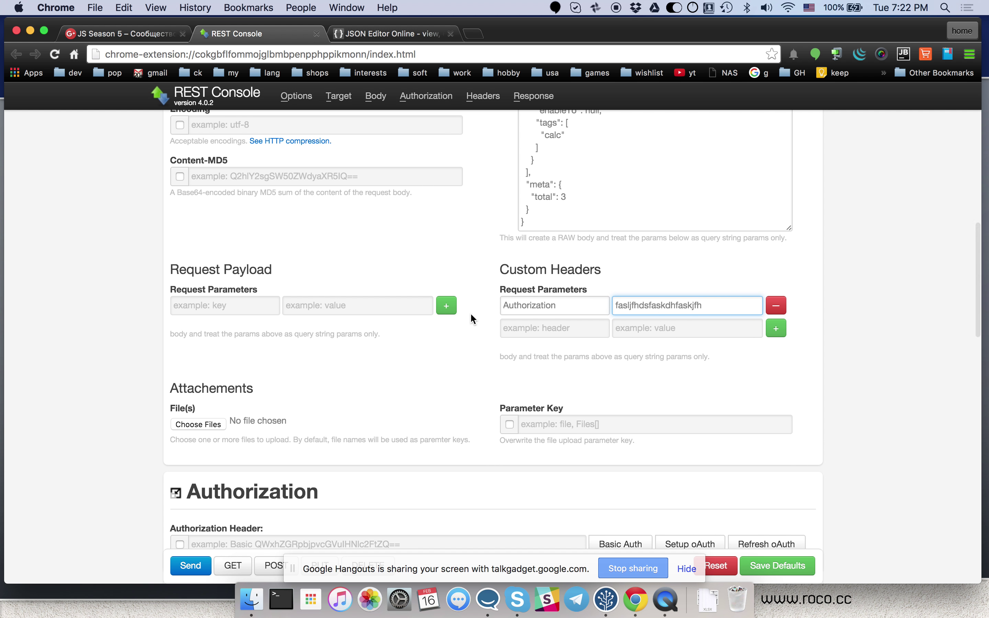
scroll(470, 312, "down", 1)
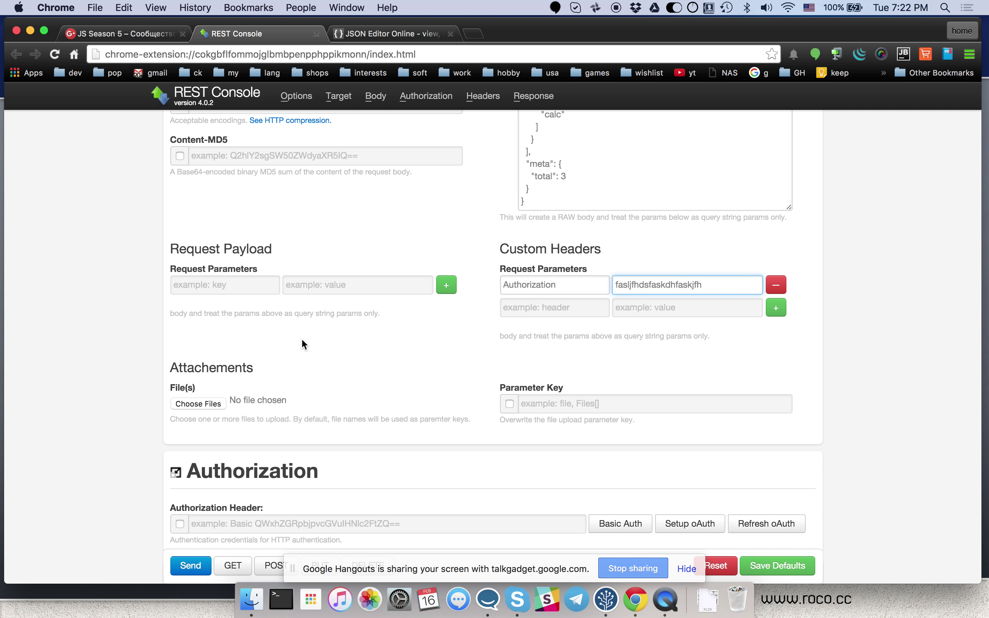
scroll(303, 343, "up", 7)
scroll(303, 343, "up", 8)
left_click(305, 365)
key("super+a")
type("f")
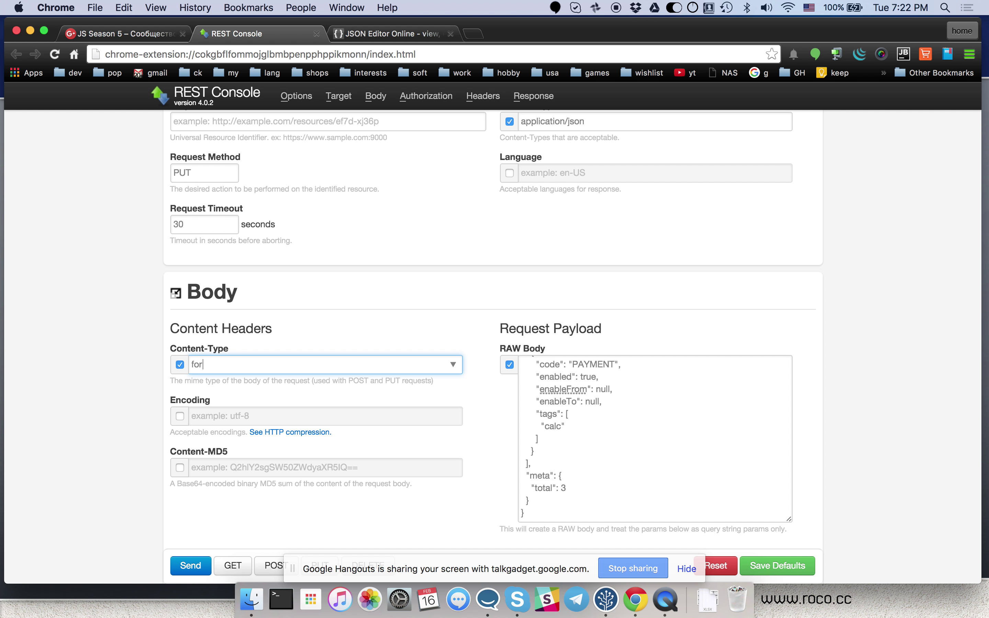
type("o")
key("BackSpace")
key("BackSpace")
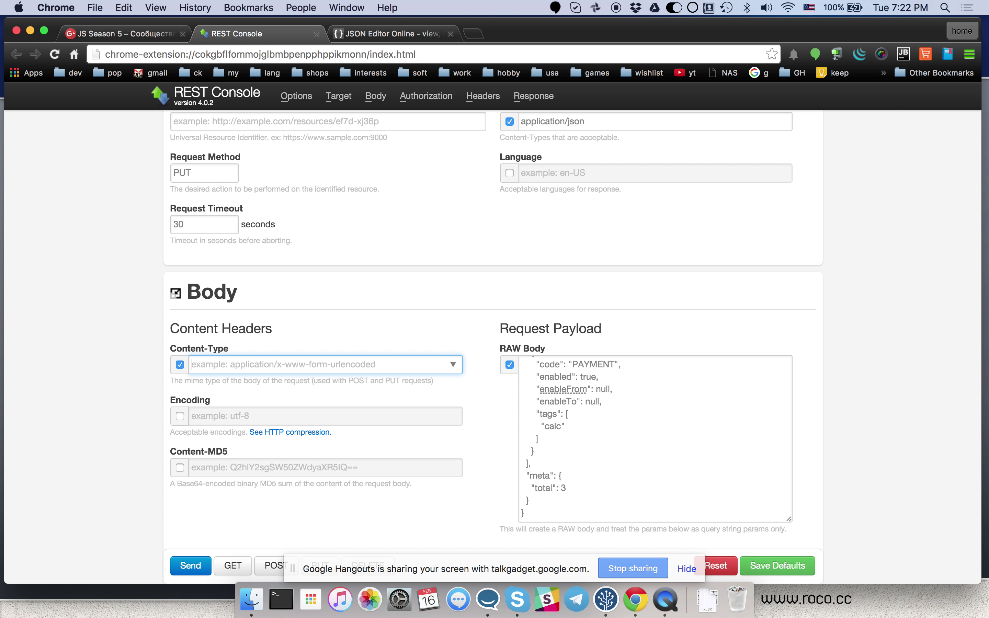
Step: Browse the suggested Content-Type values, including those for the entry "app", and clear that entry
left_click(453, 365)
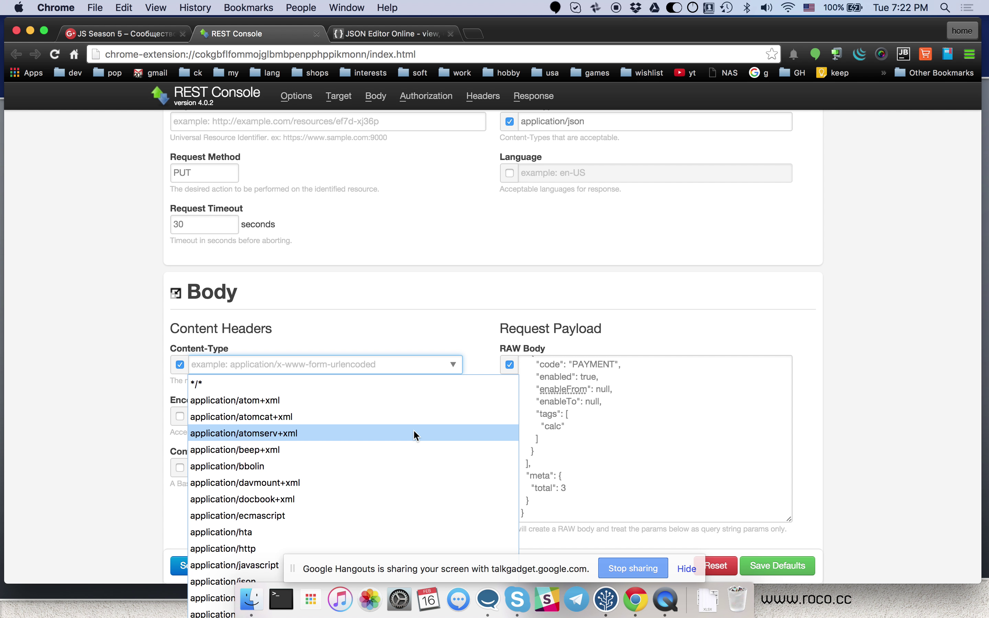
left_click(342, 349)
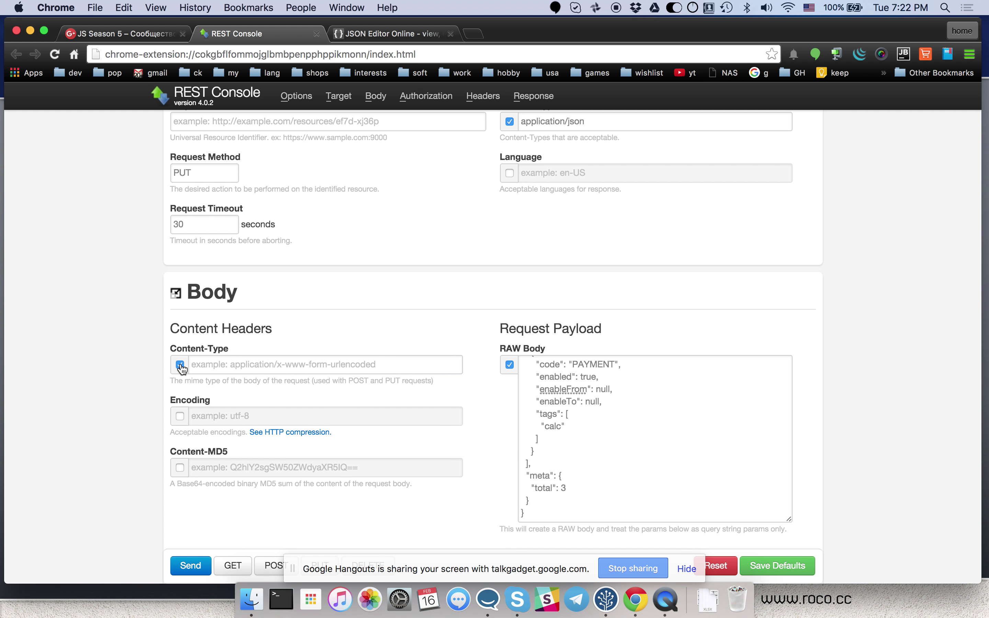
left_click(227, 367)
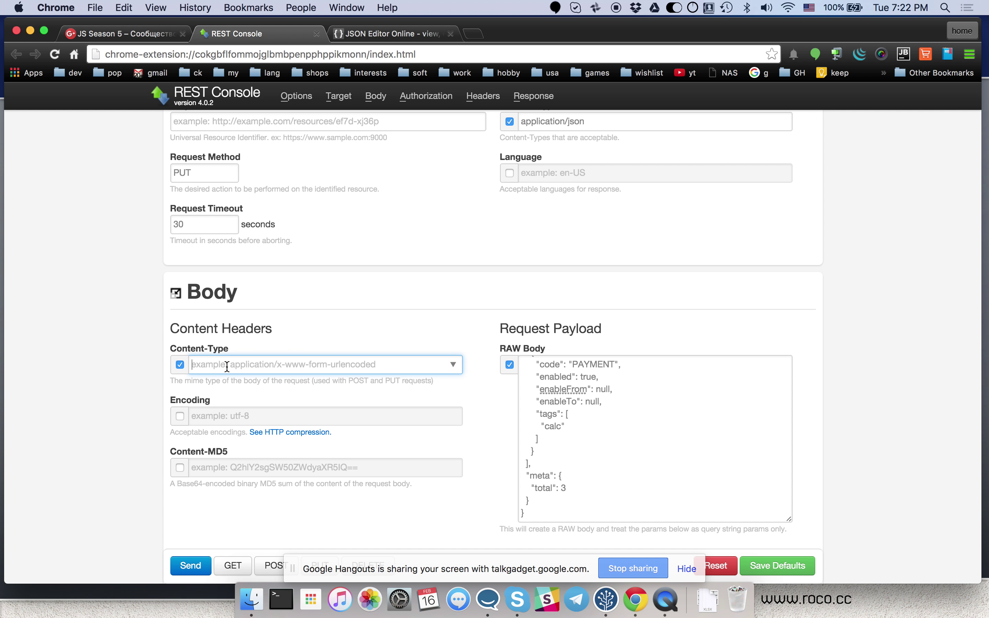
type("app")
key("Down")
key("Down")
key("Down")
key("Down")
key("Down")
key("Down")
key("Down")
key("Down")
key("Down")
key("Escape")
scroll(491, 327, "down", 2)
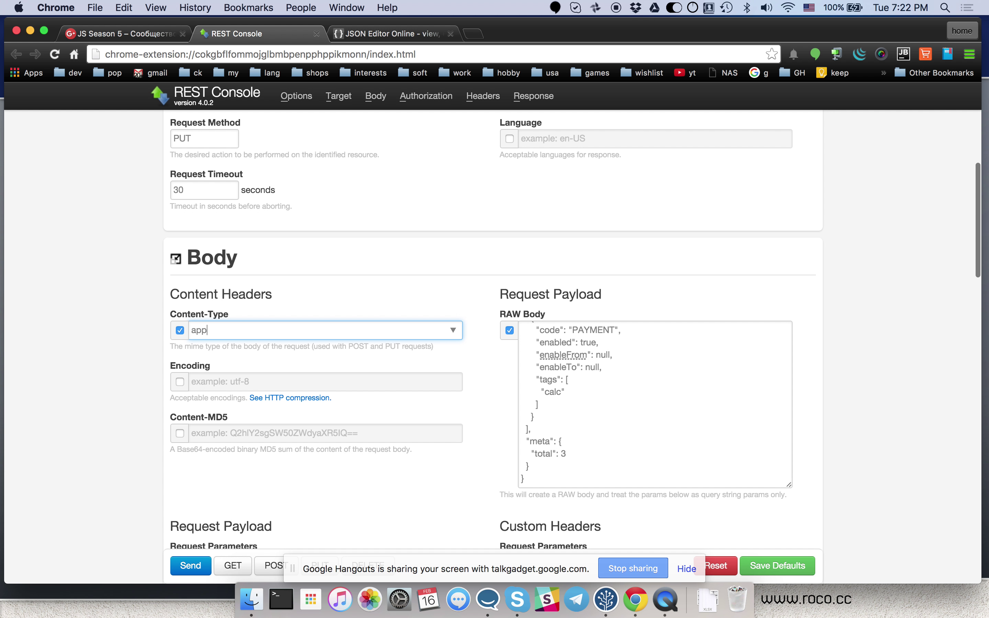
key("BackSpace")
key("BackSpace")
key("BackSpace")
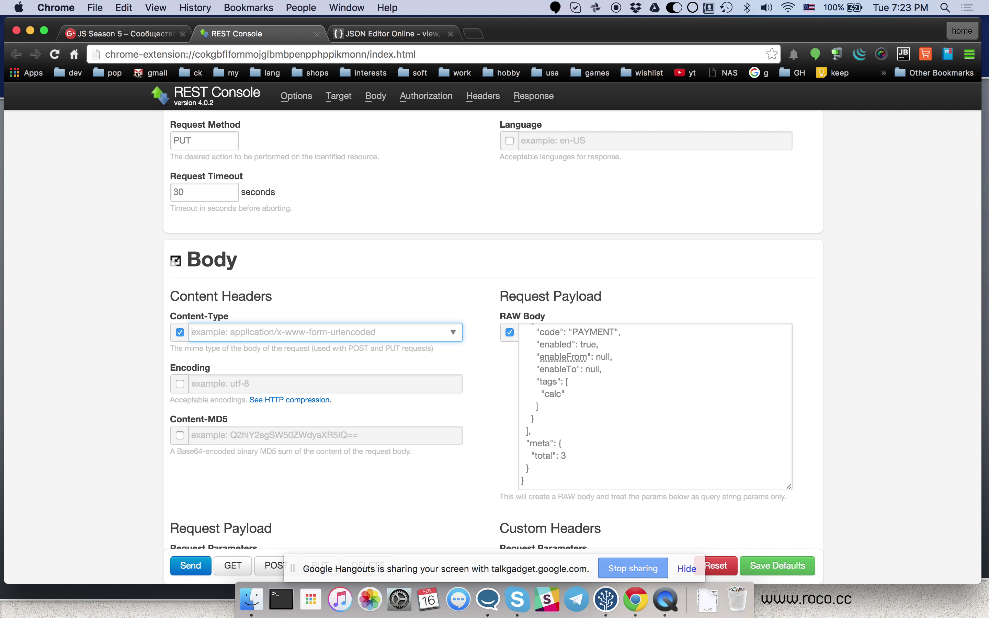
Step: Look over the list of MIME types for the body's Content-Type, and disable and re-enable that header
left_click(447, 334)
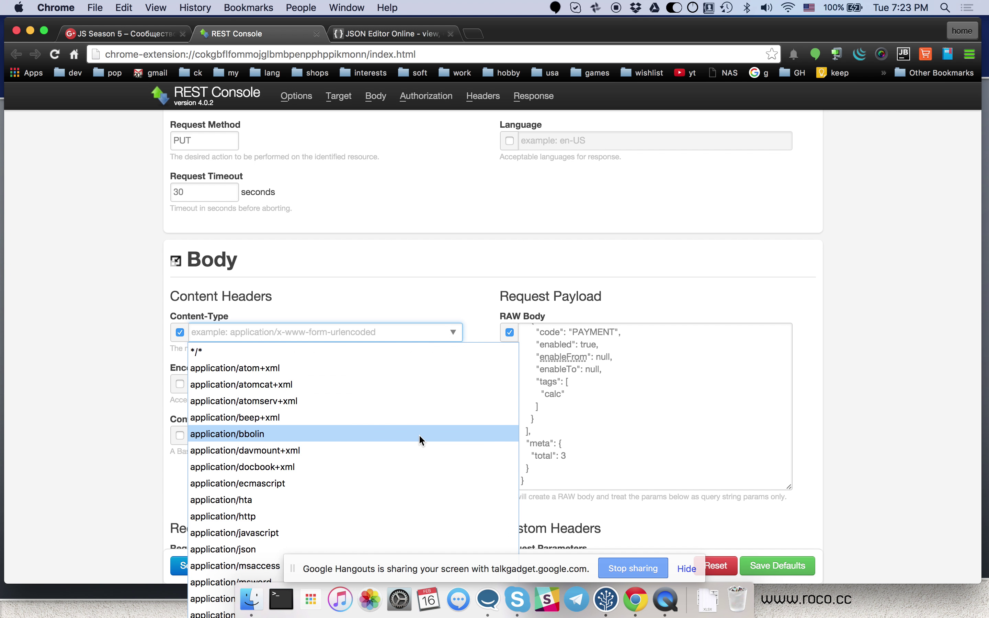
key("Escape")
left_click(181, 334)
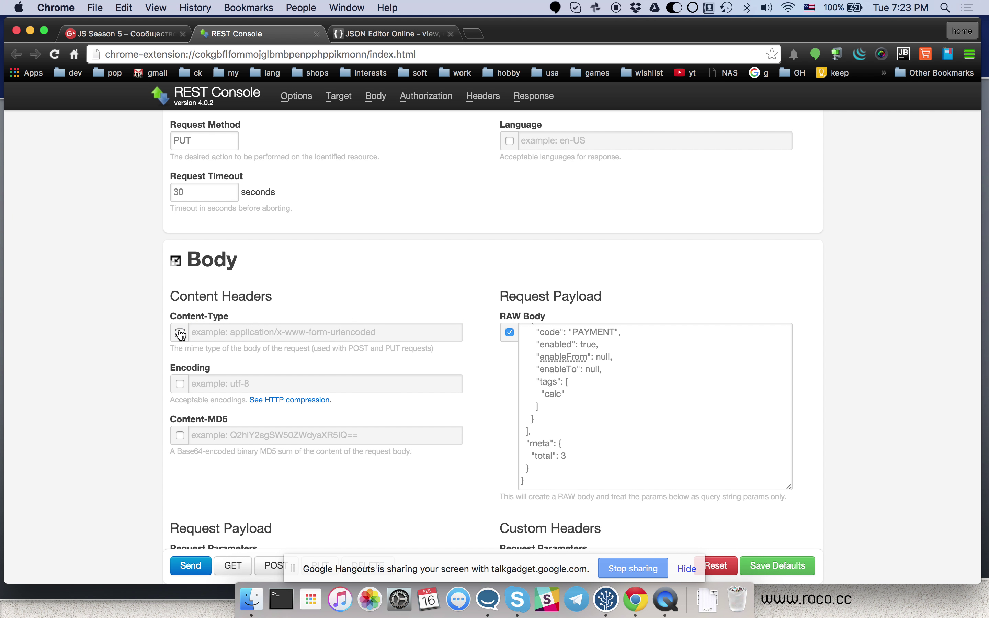
left_click(181, 335)
left_click(247, 332)
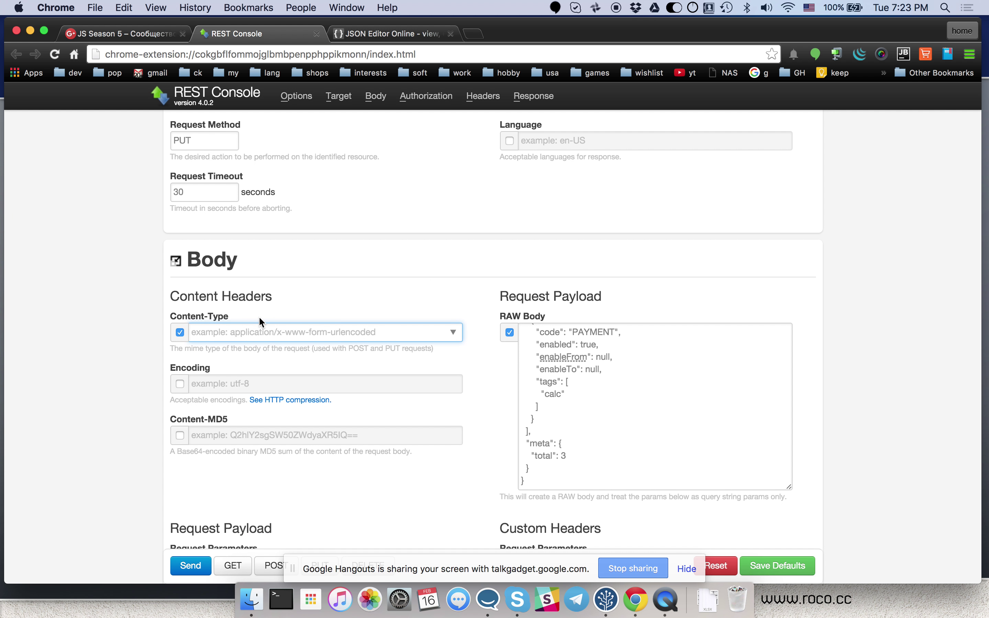
Step: Browse the suggested Content-Type values for the entry "mu" and clear that entry
type("mu")
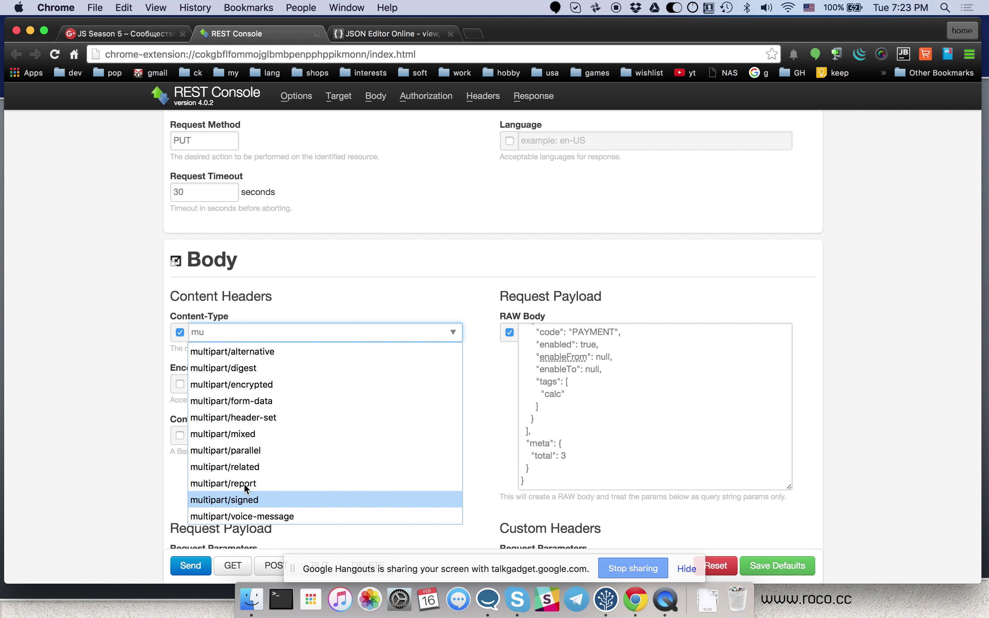
key("Down")
key("Down")
key("Down")
key("Down")
key("Down")
key("Down")
key("Down")
key("Down")
key("Down")
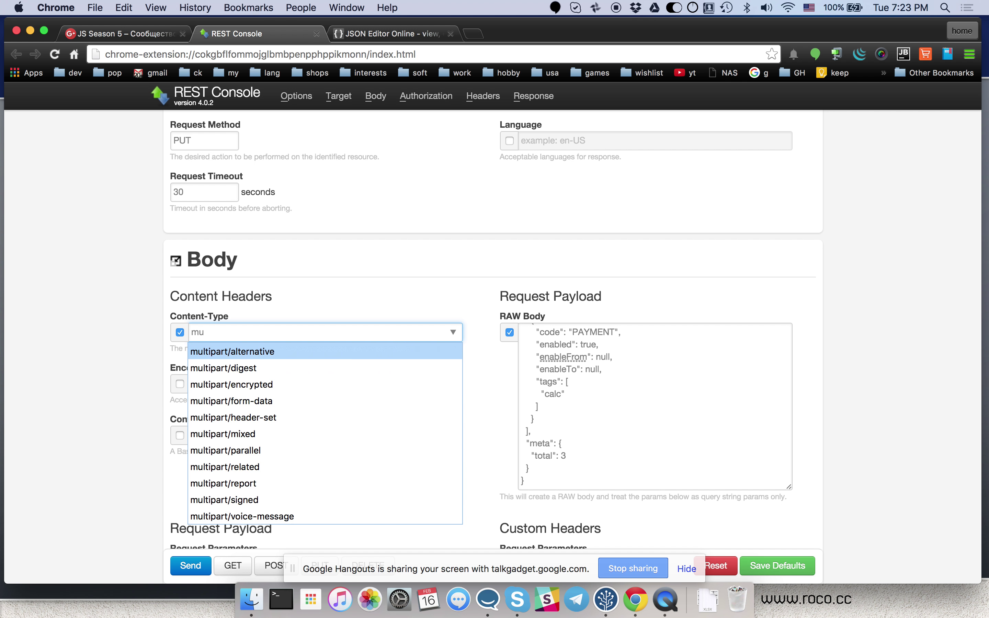
key("Up")
key("BackSpace")
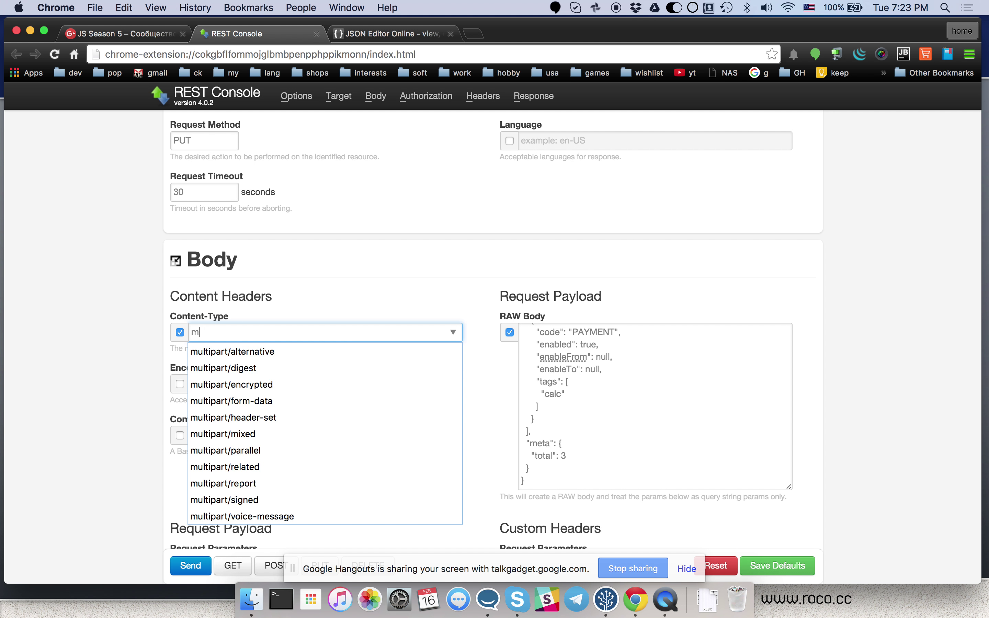
key("BackSpace")
Step: Set the body's Content-Type to the suggested value multipart/form-data
type("fo")
key("BackSpace")
key("BackSpace")
type("mul")
key("Down")
key("Down")
key("Down")
key("Down")
key("Return")
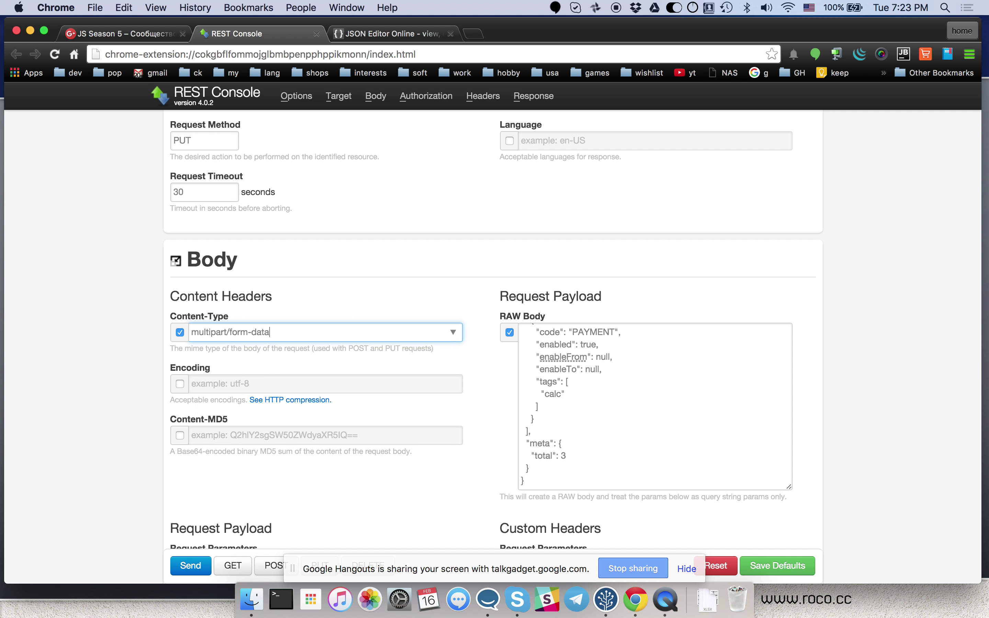
Step: View the file selection dialog for the request attachments and cancel it without choosing a file
scroll(484, 425, "down", 5)
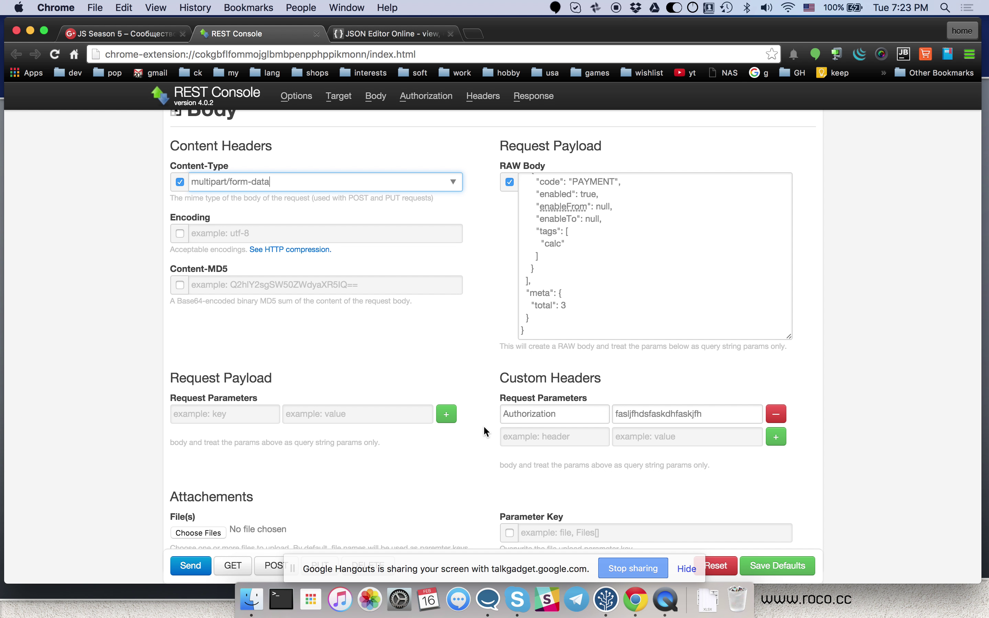
scroll(483, 425, "down", 3)
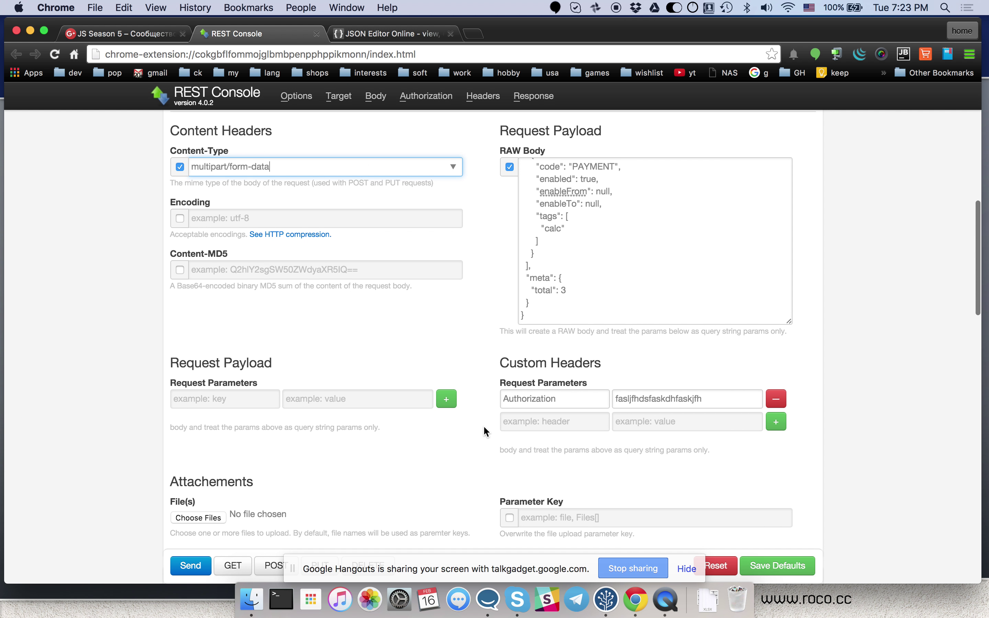
scroll(474, 431, "down", 1)
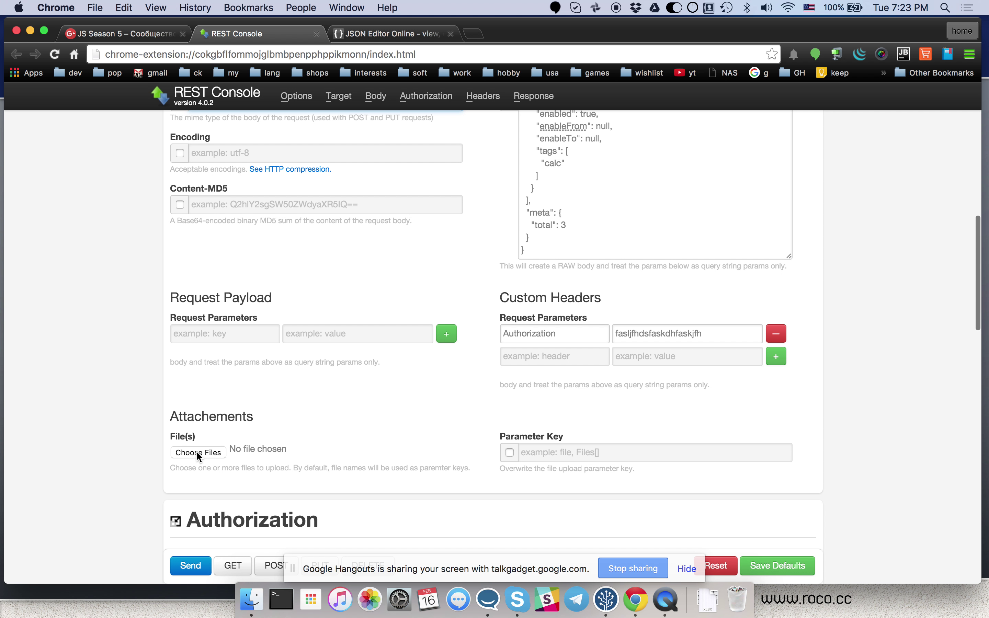
left_click(196, 451)
left_click(839, 532)
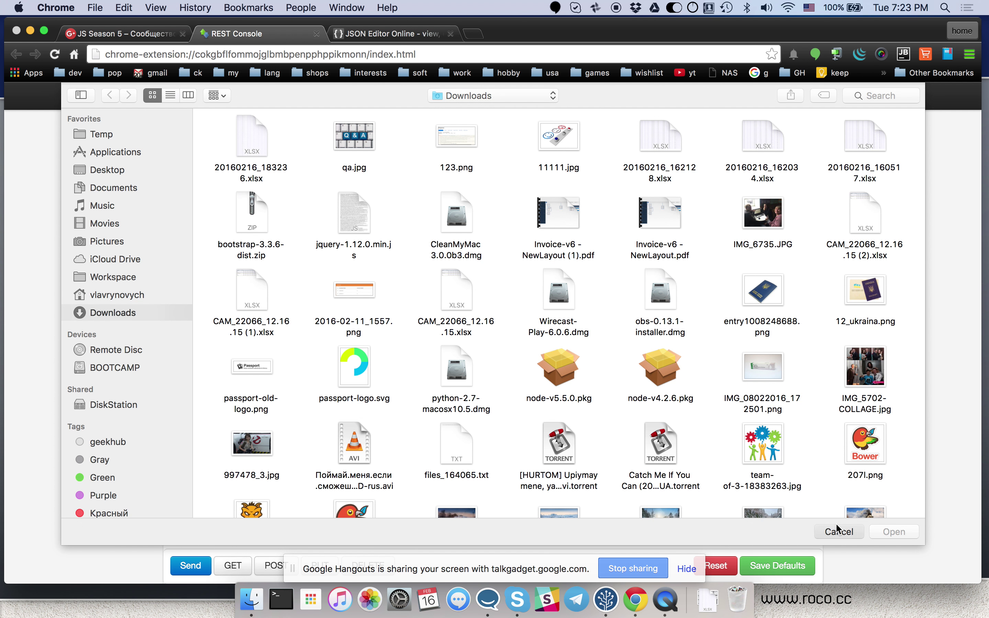
Step: Add an empty parameter row to the request payload
scroll(491, 393, "up", 5)
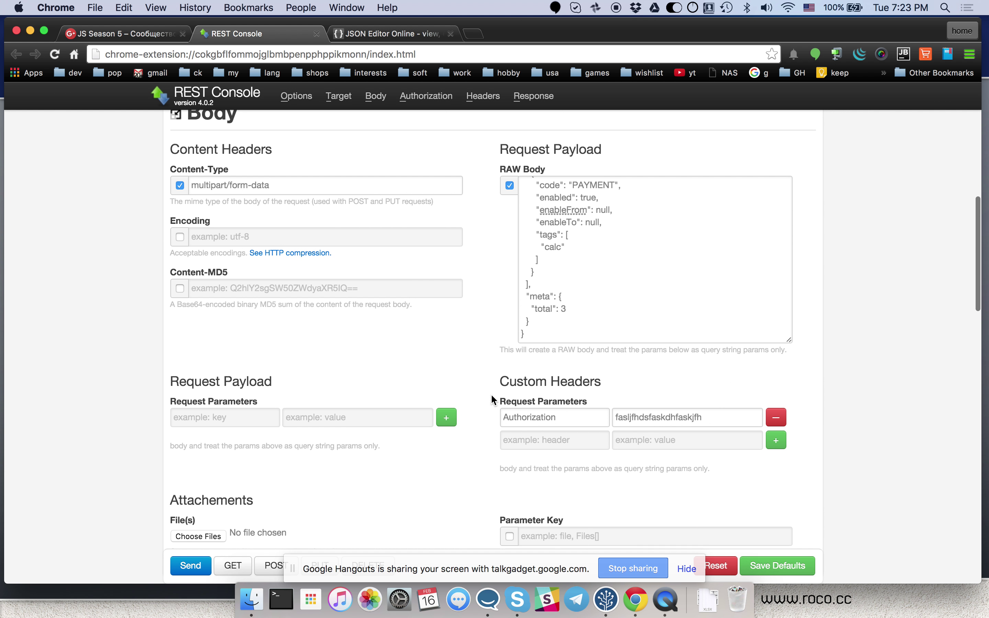
scroll(490, 393, "down", 4)
scroll(491, 393, "up", 1)
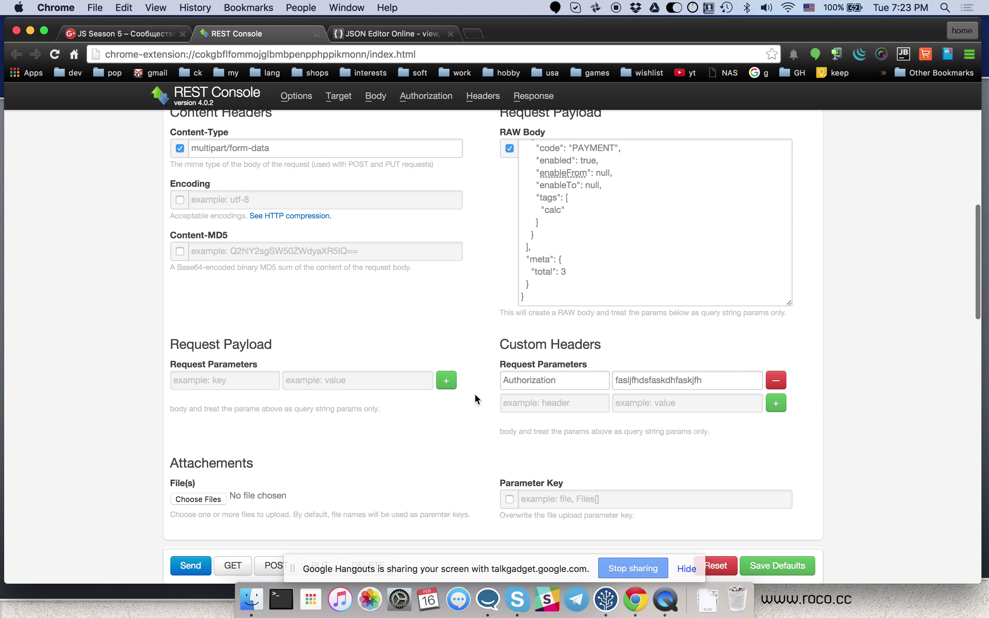
left_click(446, 380)
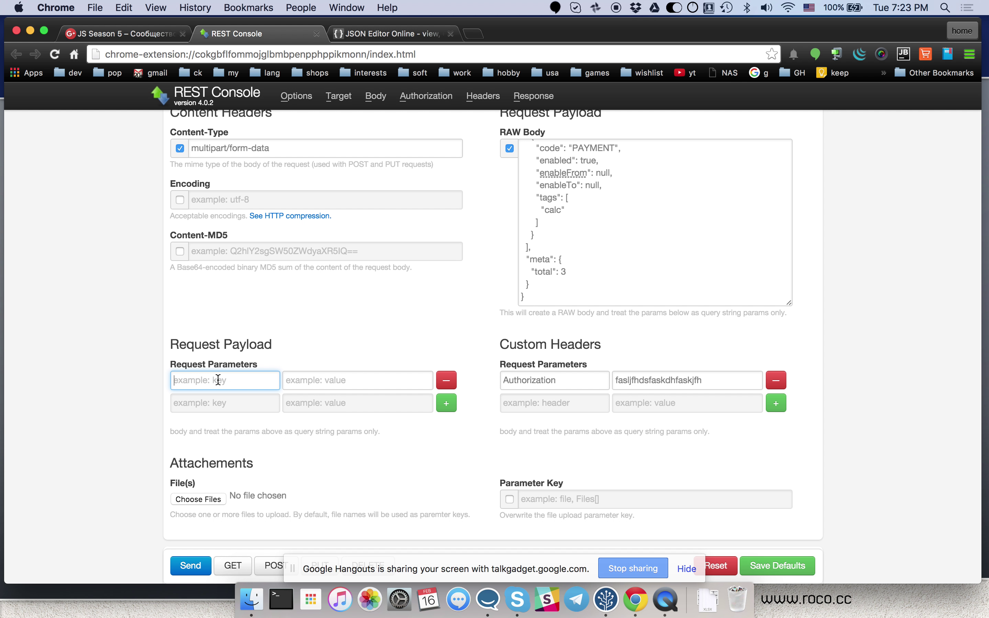
Step: Remove the custom "Authorization" header from the request
scroll(218, 380, "down", 3)
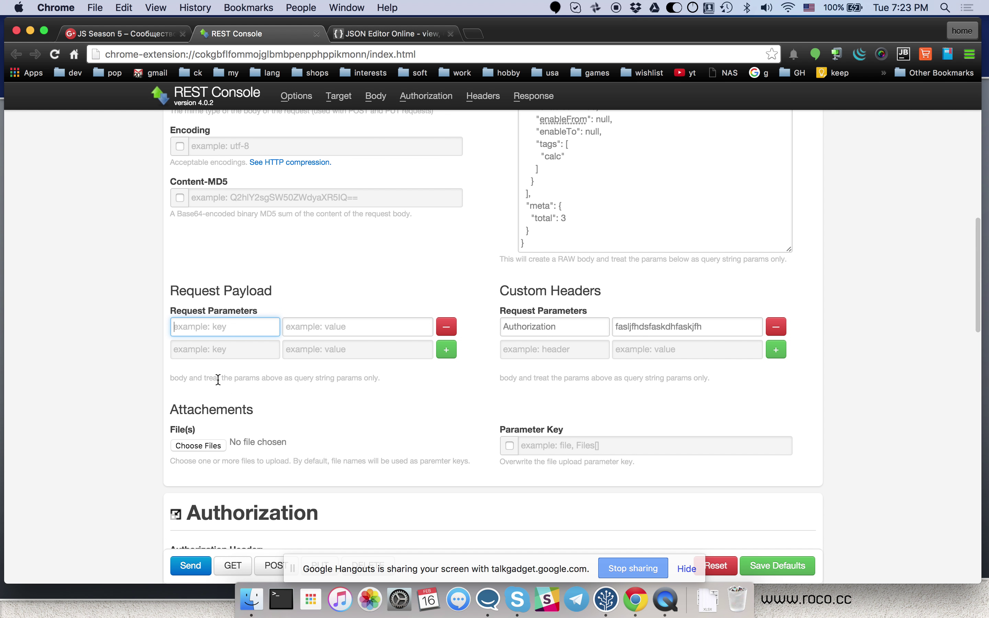
scroll(221, 368, "up", 1)
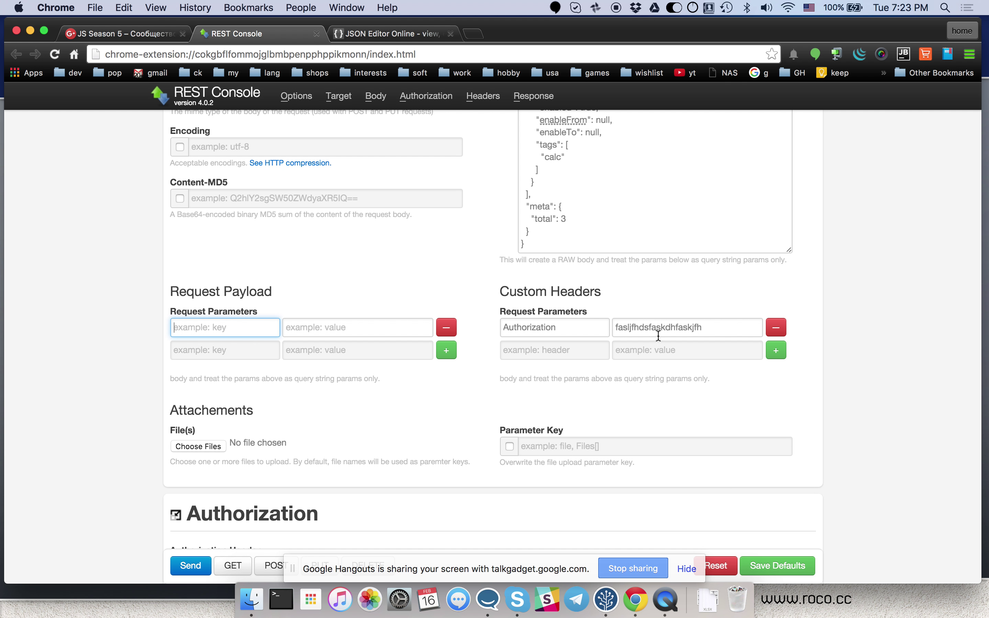
left_click(776, 327)
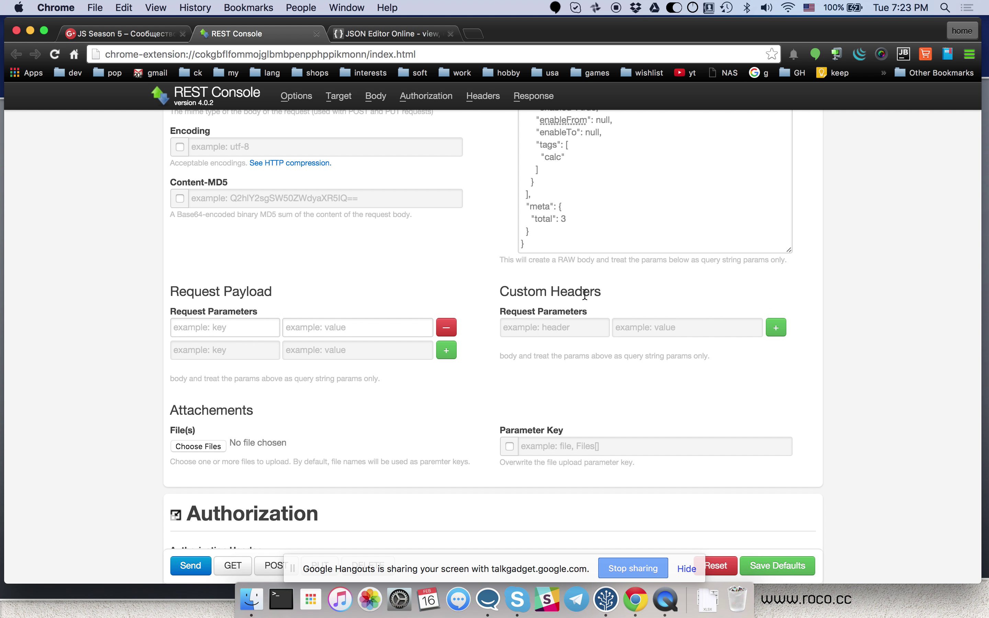
Step: Fill in the empty request parameter with the key "contractId" and the value 20
left_click(230, 325)
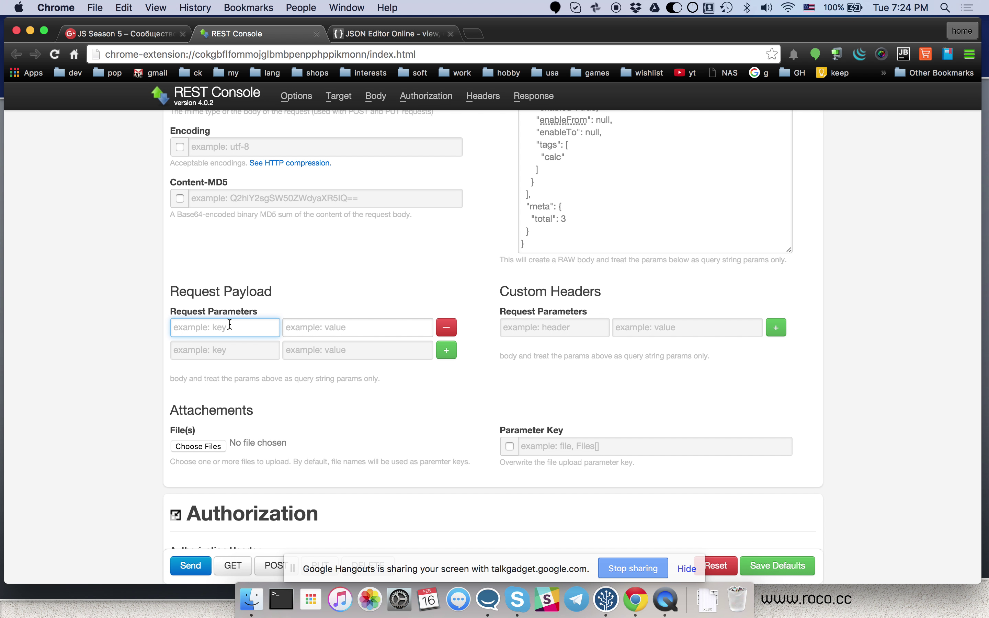
type("contractId")
left_click(303, 331)
type("20")
Step: Add a second request parameter with the key "comment" and the value "test"
left_click(446, 351)
left_click(223, 345)
left_click(222, 343)
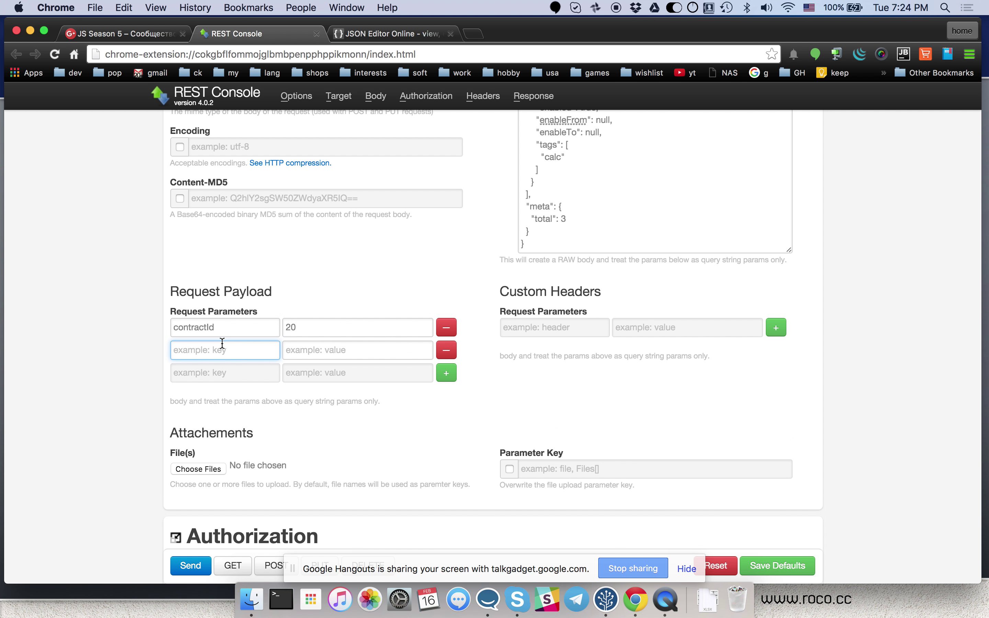
type("comment")
left_click(307, 346)
type("tes")
Step: Look over the Authorization and Headers sections and the fields they offer for the request
scroll(342, 433, "down", 5)
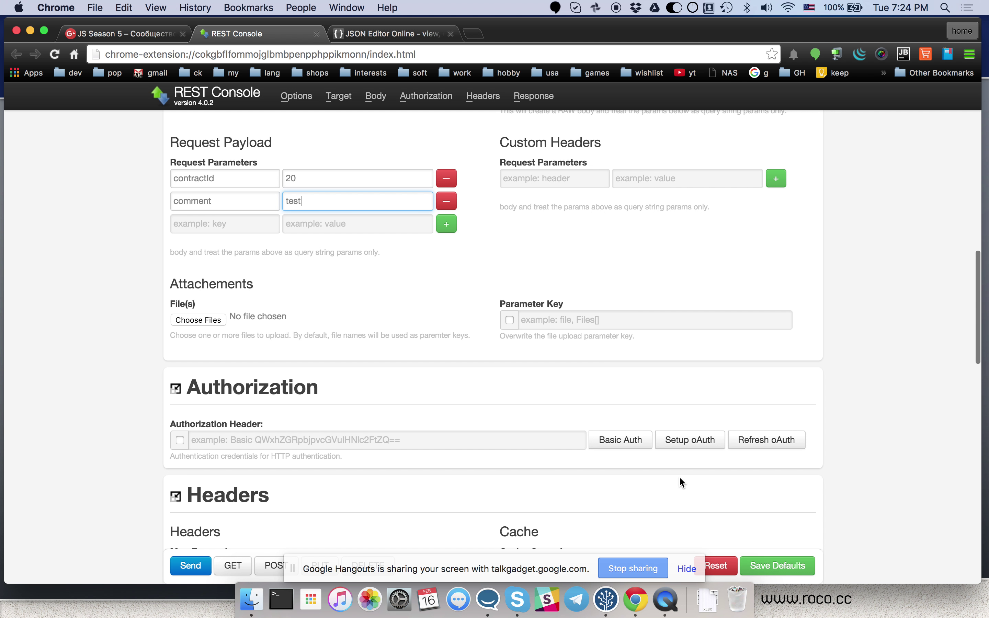
scroll(679, 479, "down", 8)
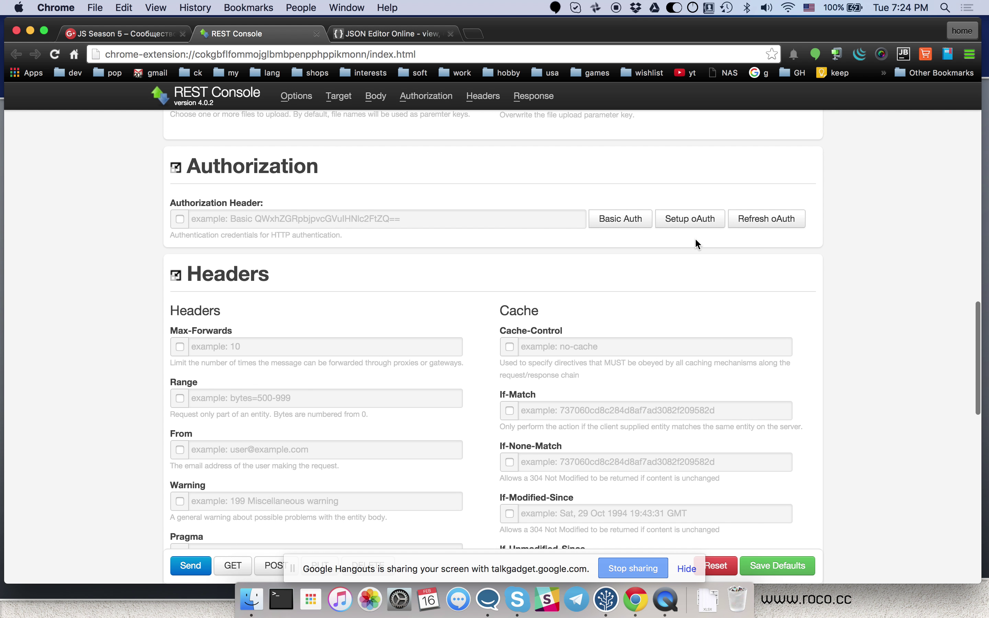
scroll(697, 244, "down", 3)
scroll(487, 220, "up", 4)
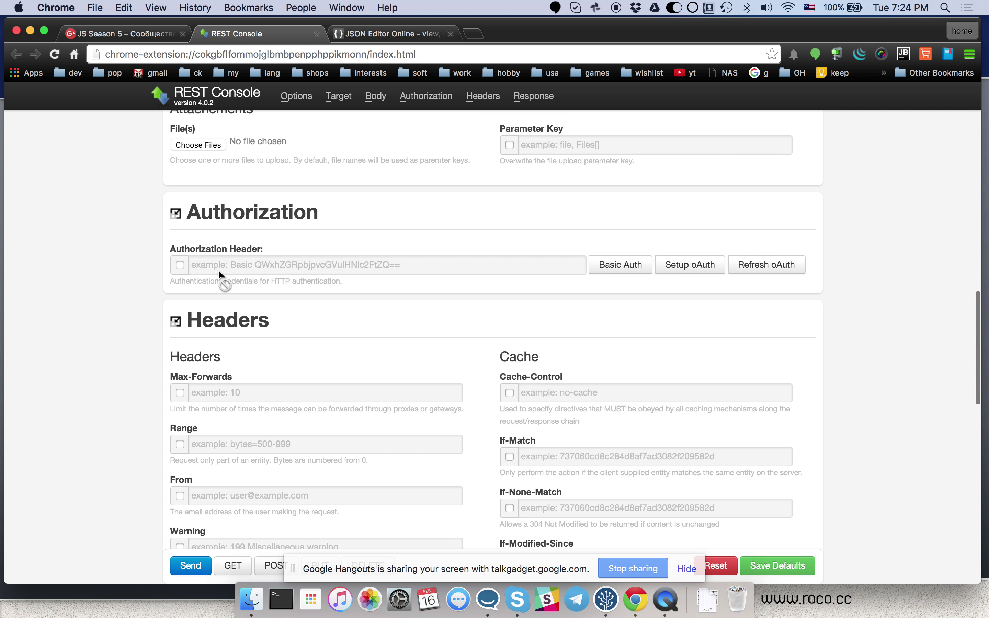
scroll(364, 323, "down", 10)
scroll(365, 319, "up", 10)
scroll(365, 319, "up", 6)
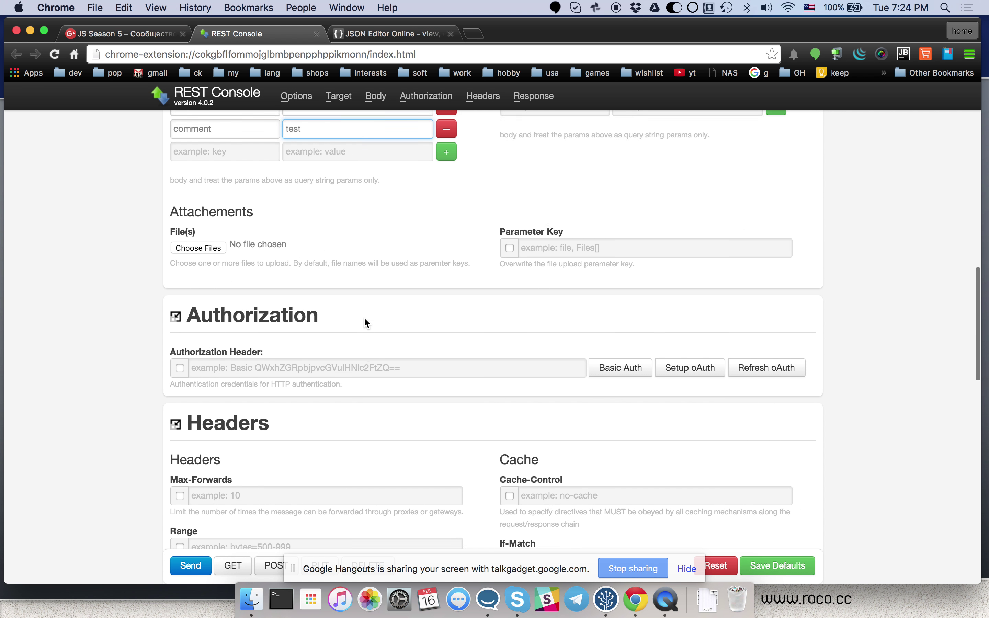
scroll(365, 320, "up", 2)
Step: Examine the available send methods below the header fields and the Response section
scroll(365, 319, "down", 10)
scroll(364, 318, "down", 6)
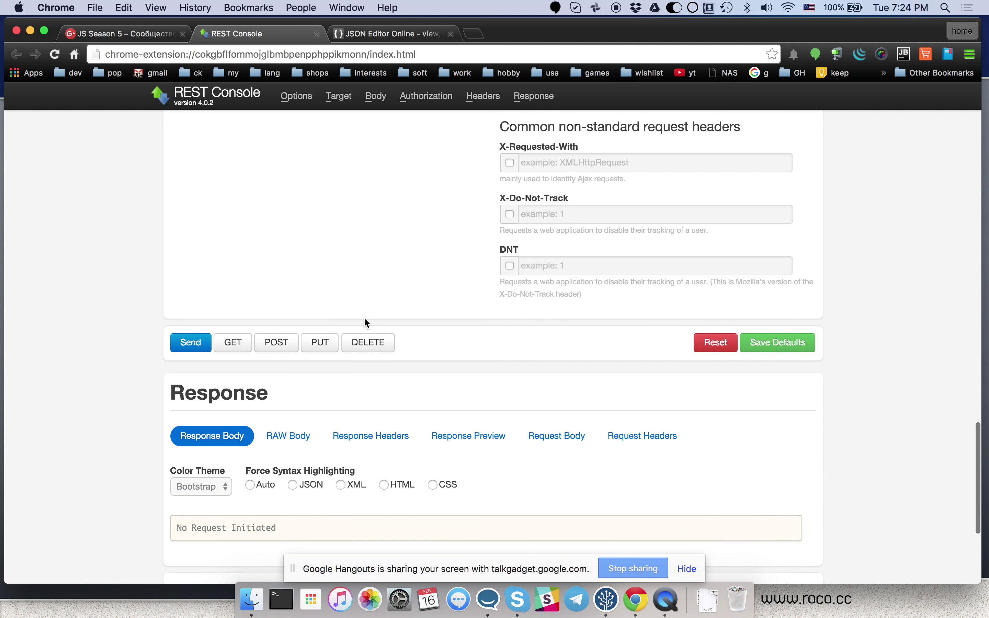
scroll(365, 319, "down", 1)
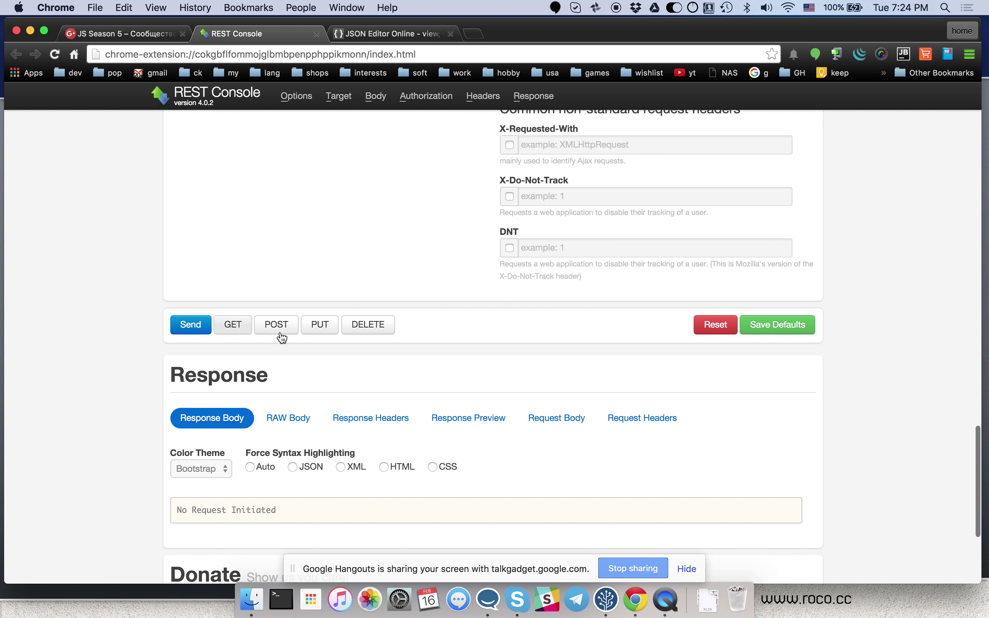
scroll(203, 325, "up", 7)
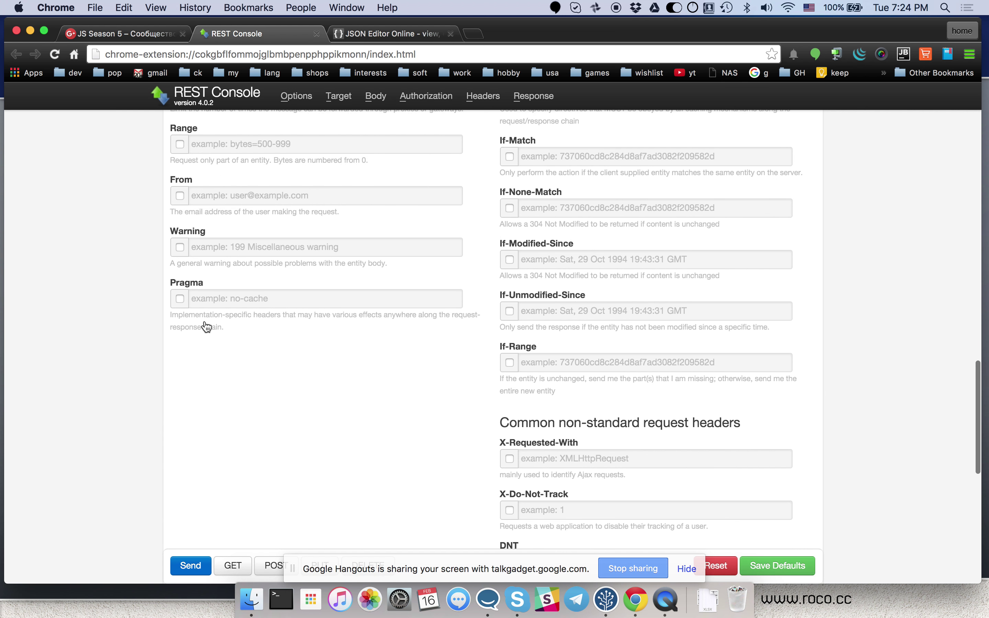
scroll(204, 326, "up", 9)
scroll(78, 482, "down", 11)
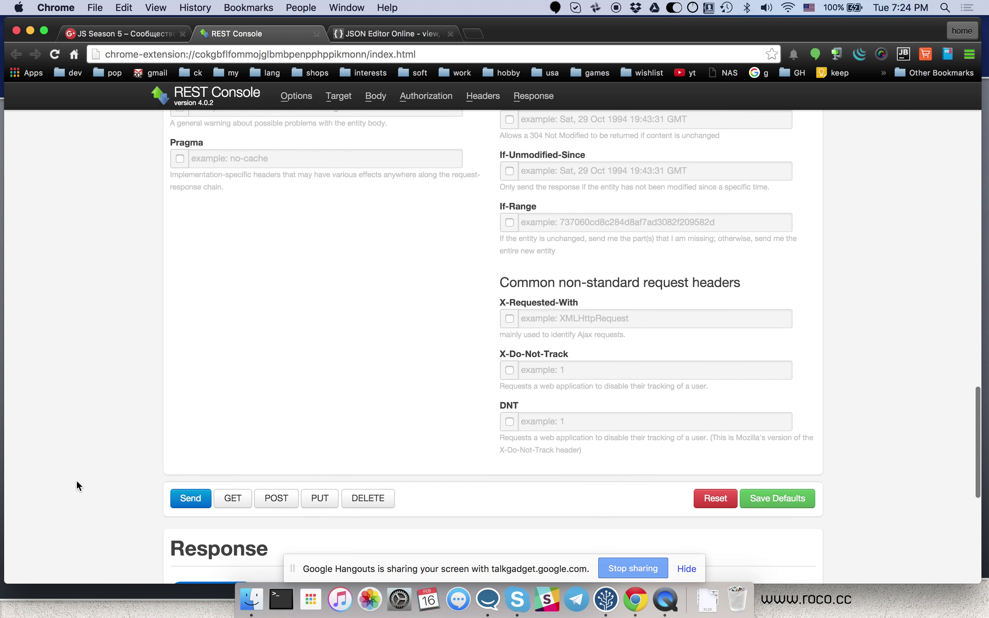
scroll(78, 484, "down", 5)
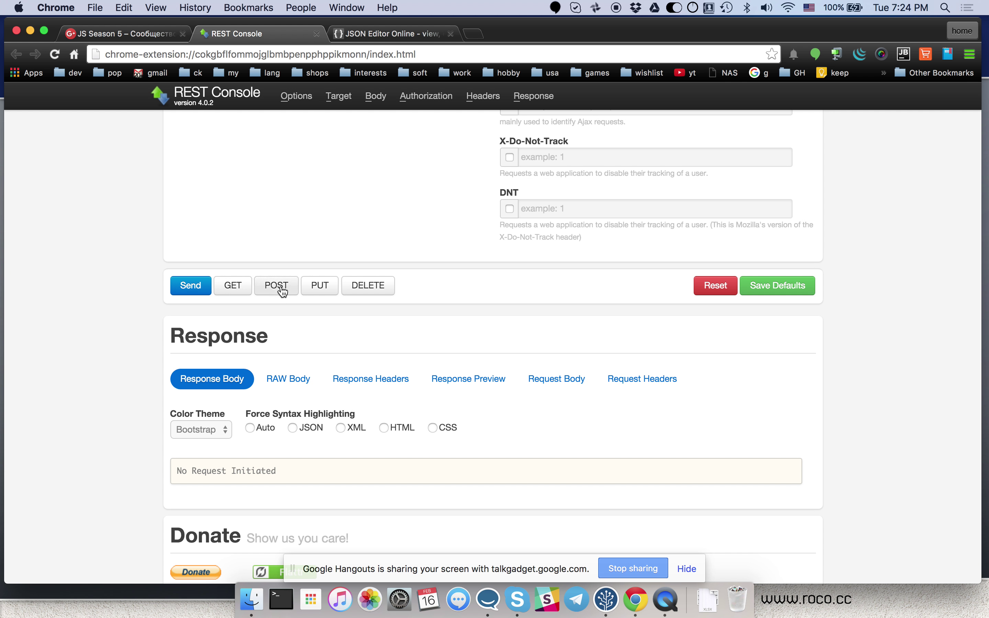
Step: Review the raw JSON body and the keys and values of the two request parameters
scroll(310, 238, "up", 5)
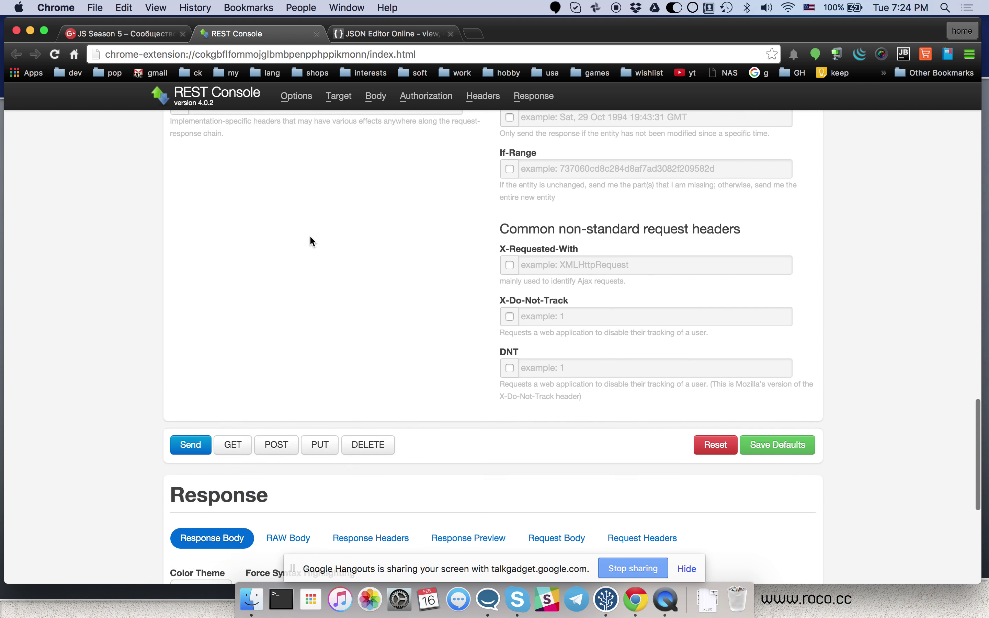
scroll(310, 241, "up", 20)
scroll(310, 241, "up", 10)
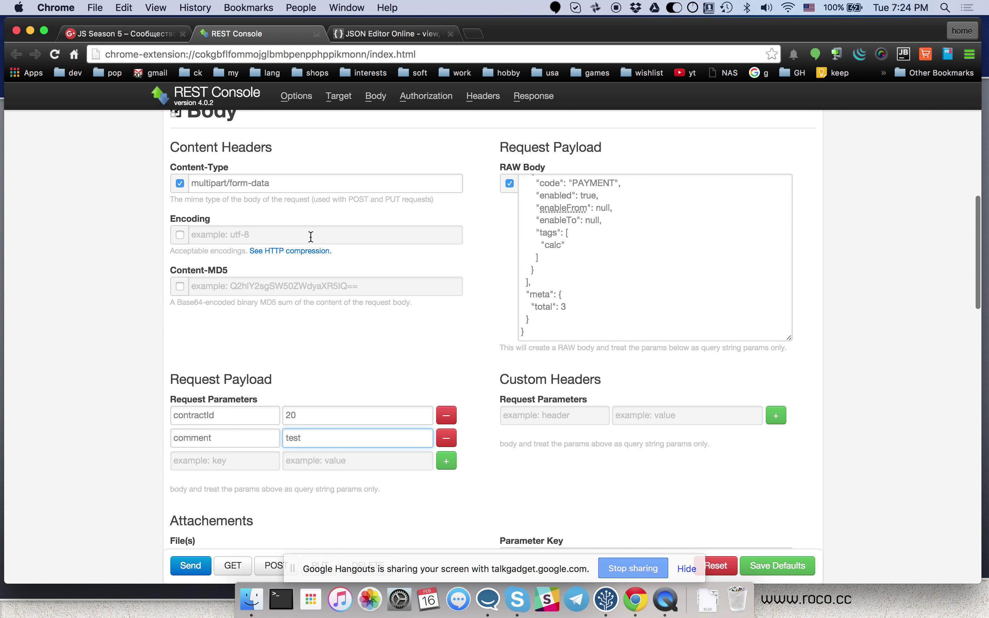
left_click(618, 278)
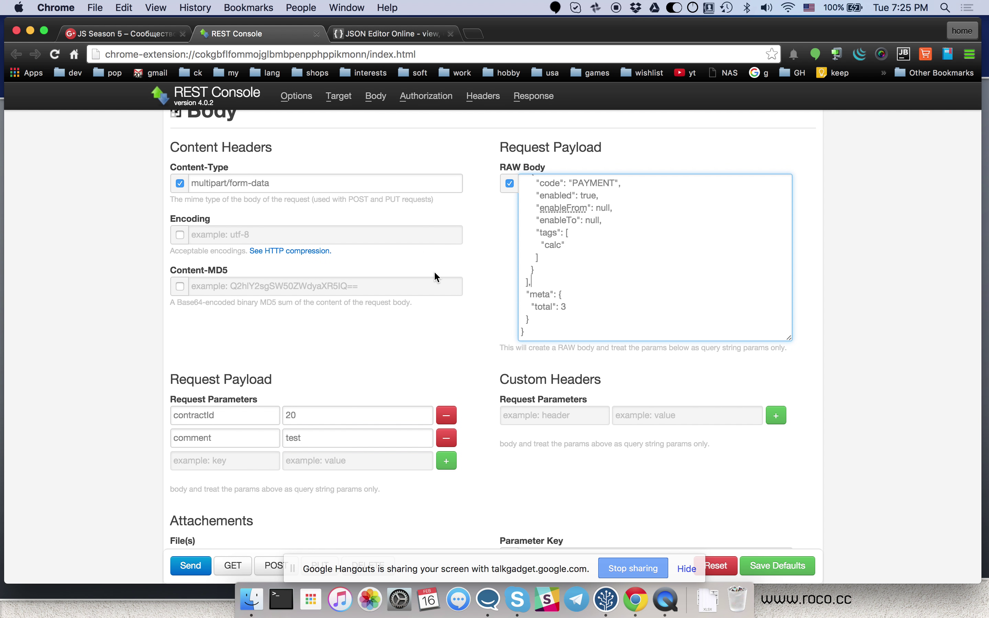
scroll(434, 274, "down", 1)
left_click(238, 391)
left_click(253, 408)
left_click(320, 388)
left_click(325, 399)
left_click(329, 405)
scroll(329, 406, "down", 1)
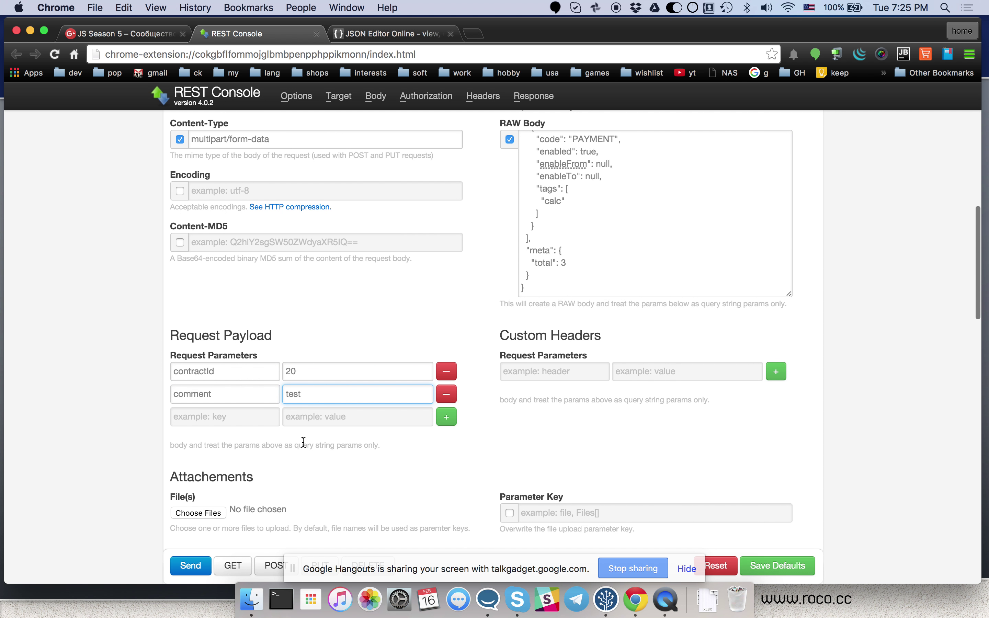
Step: Look through the response section's RAW Body, Response Headers, Response Preview, Request Body and Request Headers views
scroll(303, 442, "down", 20)
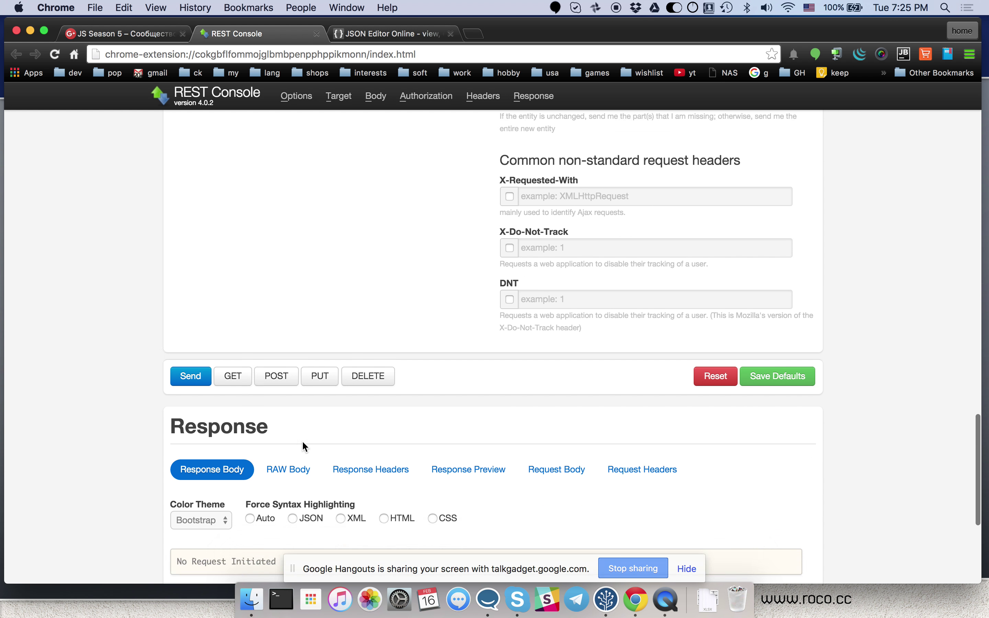
scroll(303, 441, "down", 5)
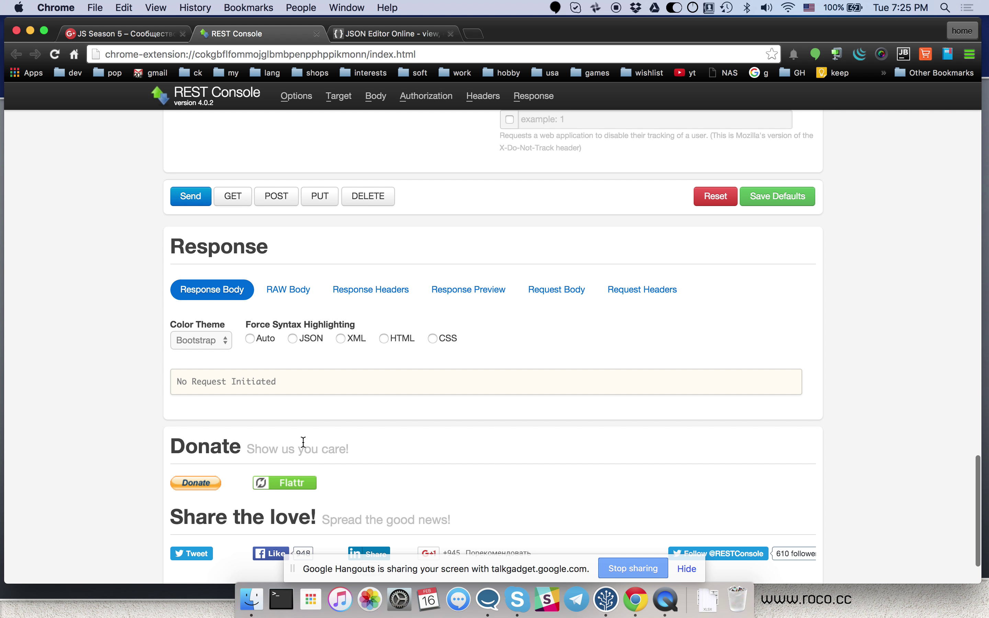
left_click(304, 292)
left_click(362, 296)
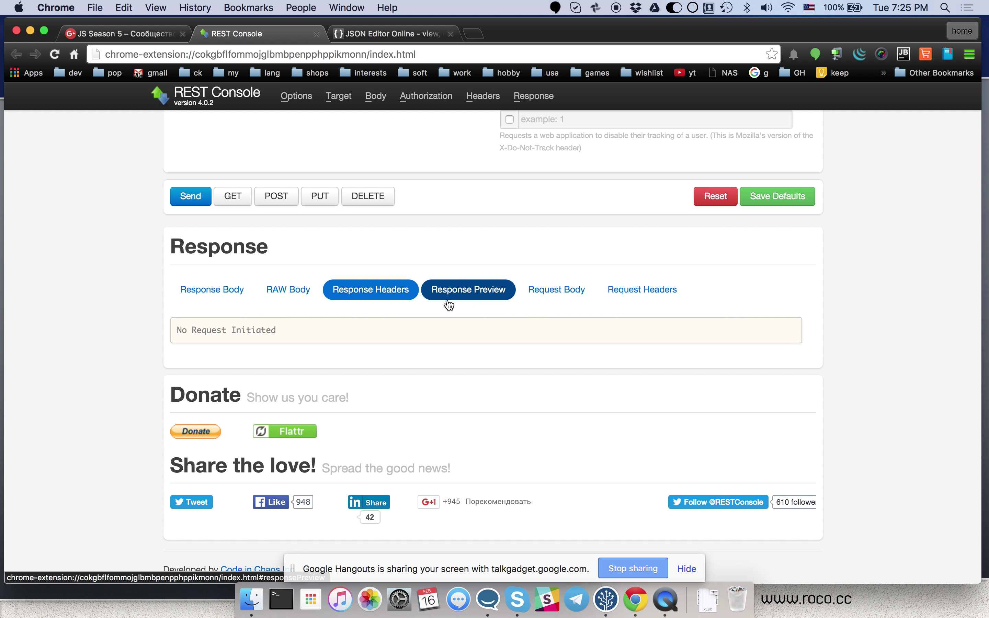
left_click(448, 298)
left_click(557, 290)
left_click(625, 293)
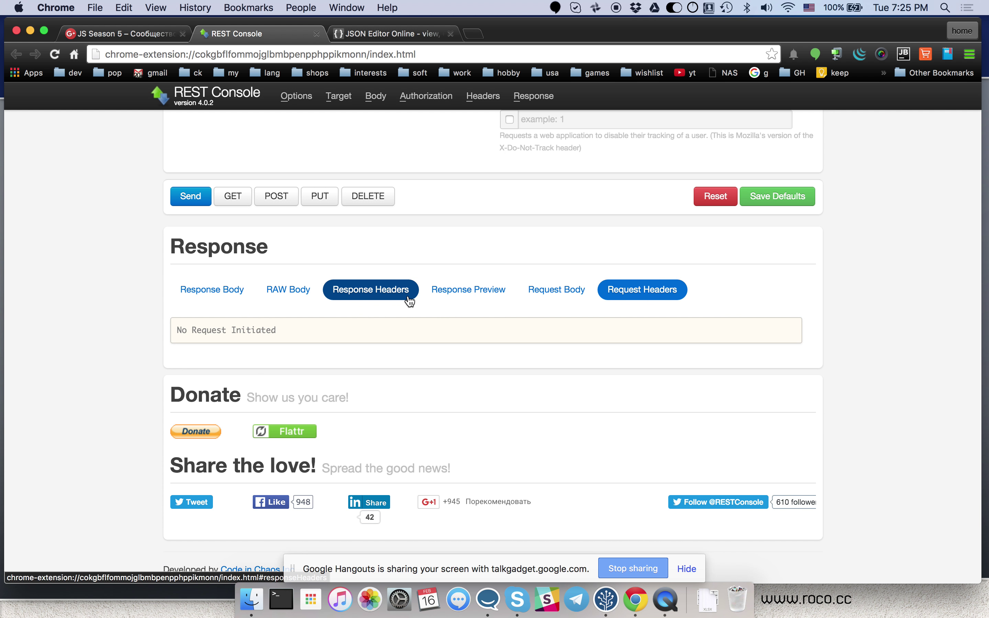
left_click(278, 294)
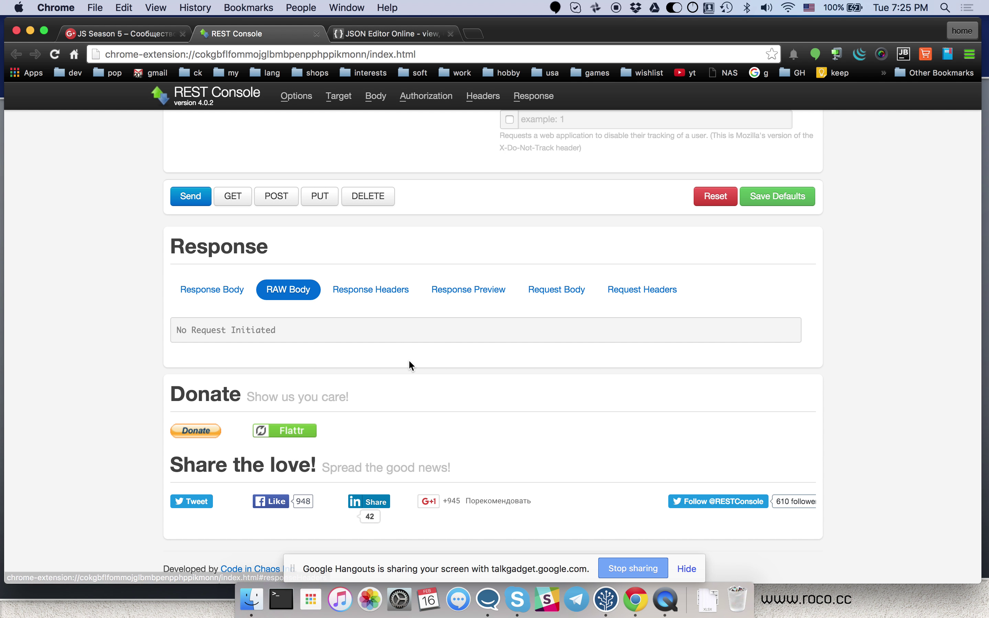
scroll(408, 359, "down", 2)
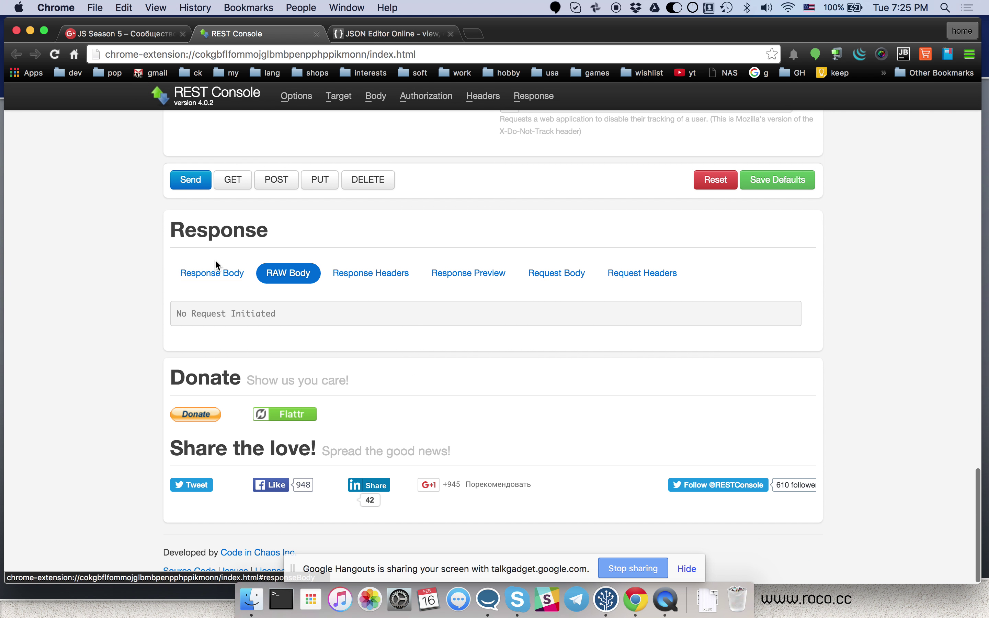
Step: Open the browser's network log and try to send the request with the POST method
scroll(321, 288, "up", 1)
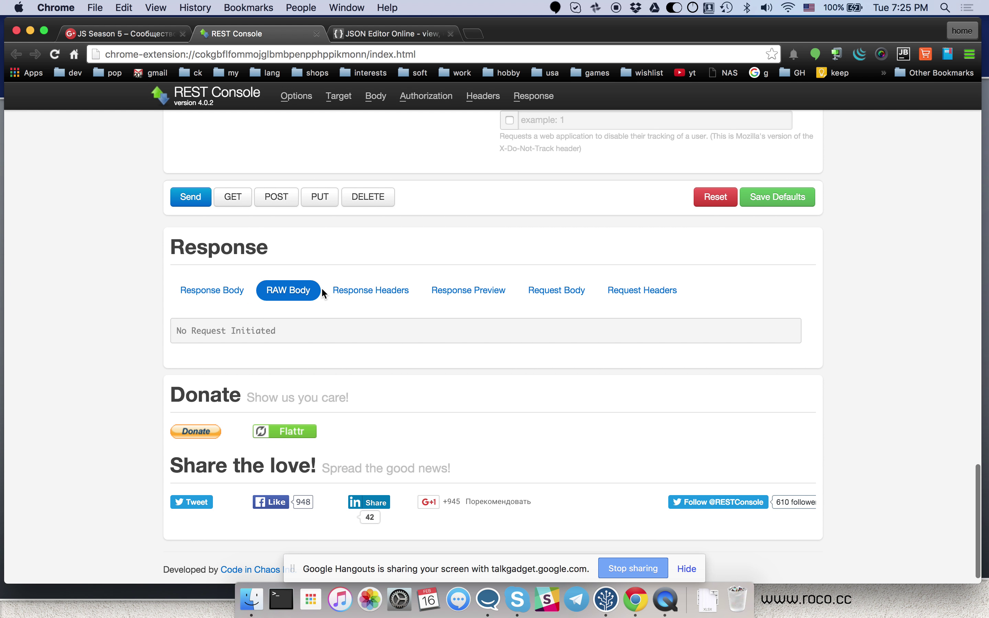
scroll(321, 288, "down", 1)
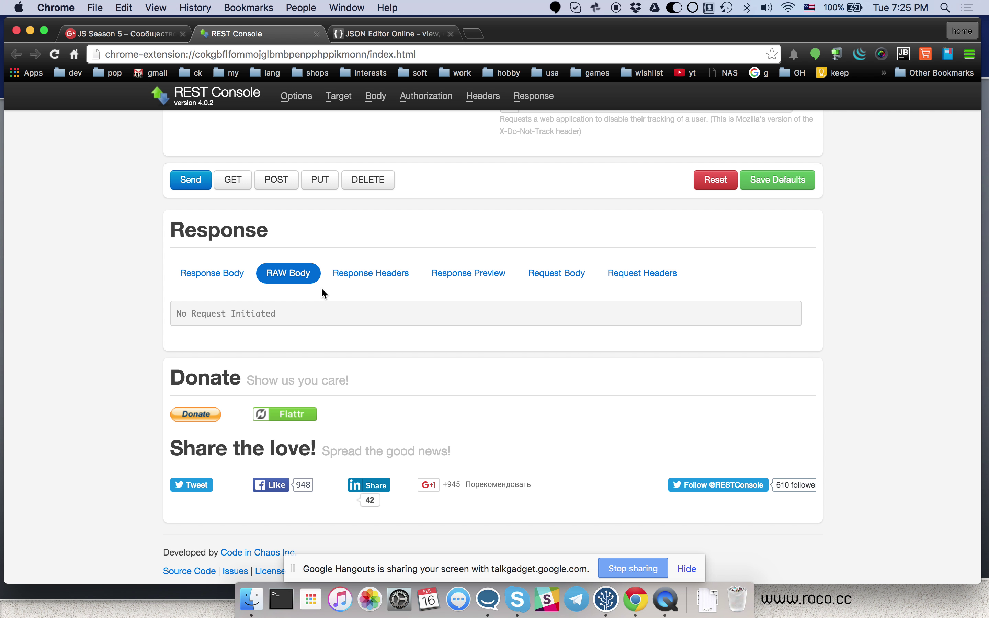
key("super+alt+i")
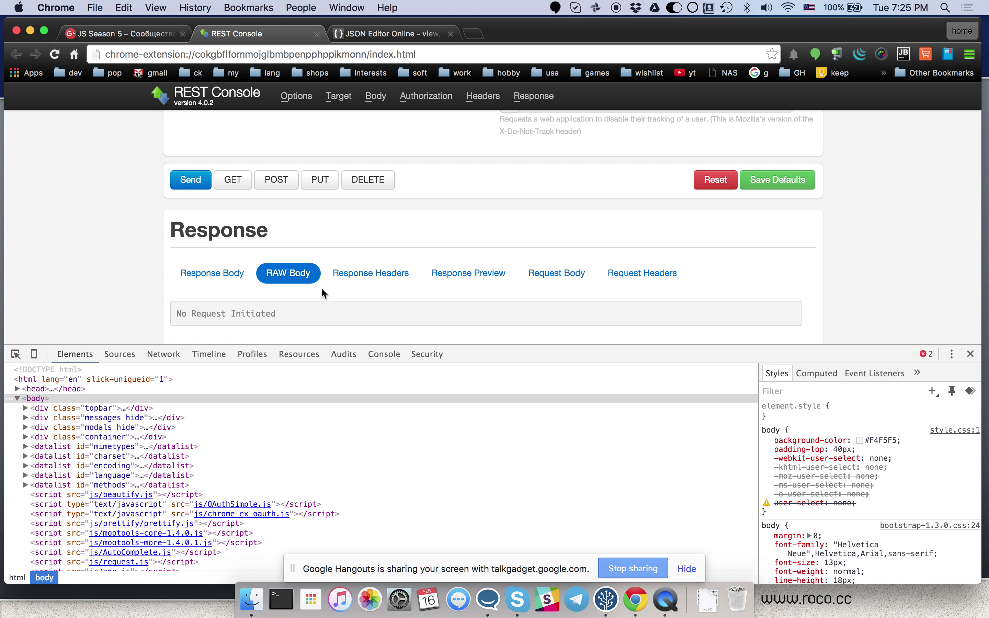
left_click(277, 188)
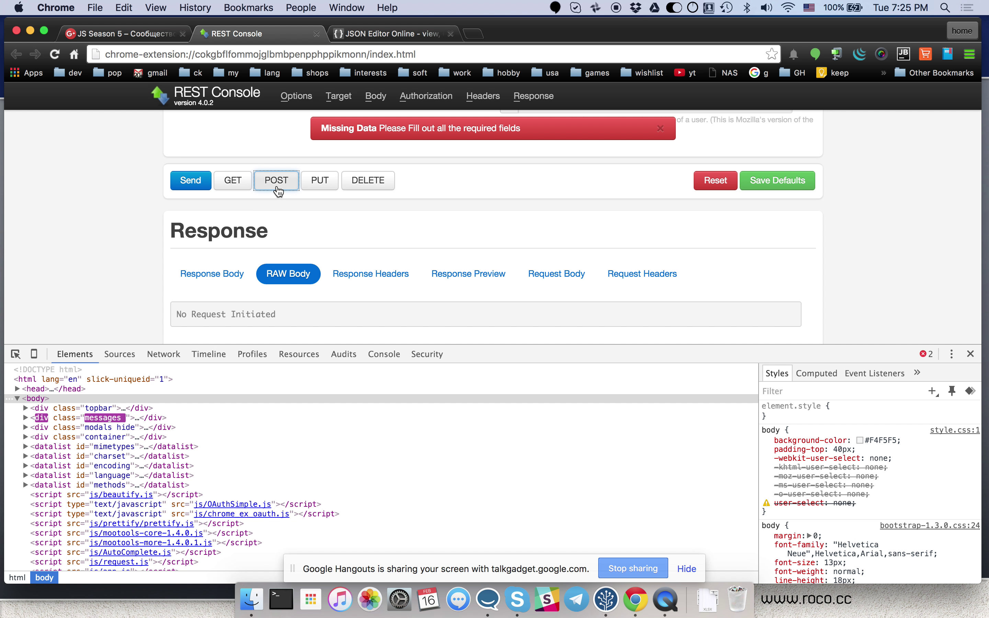
left_click(163, 354)
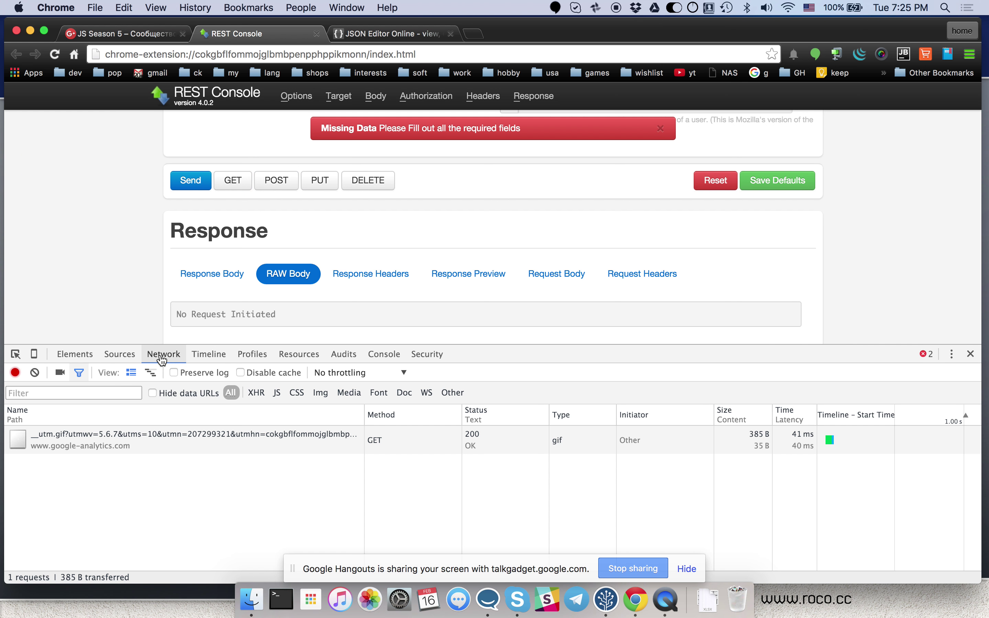
left_click(276, 181)
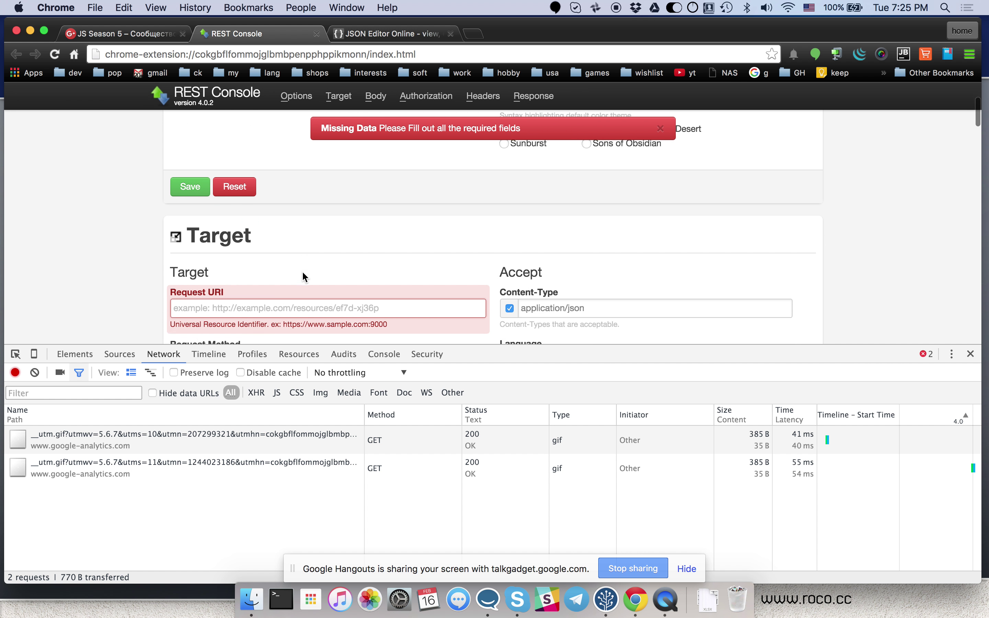
left_click(304, 281)
type("fdsfsdfds.fds")
left_click(275, 326)
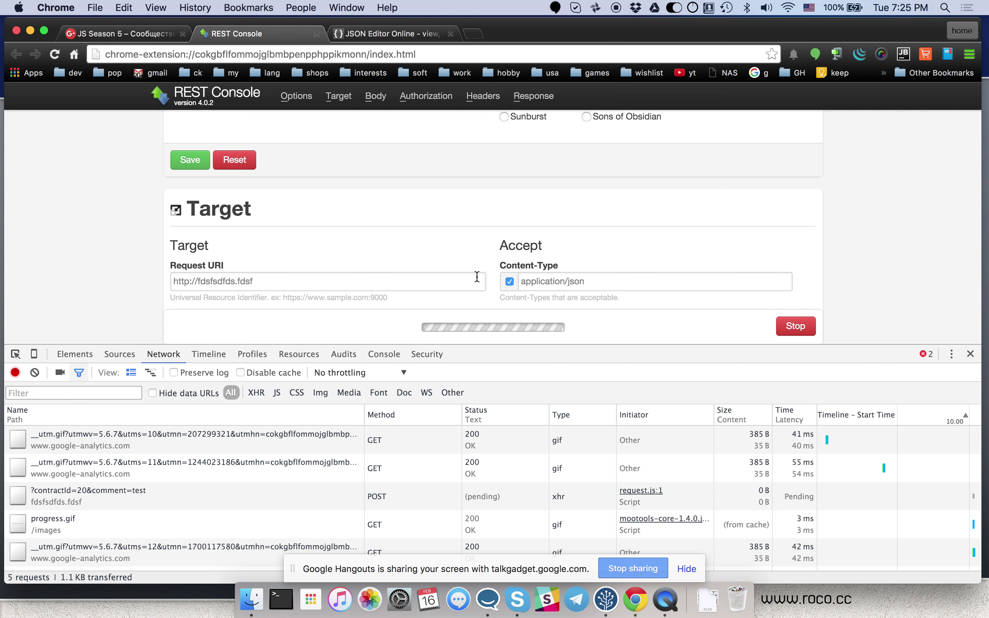
Step: Look over the Response section and request progress while the POST request is pending, then return to the request parameters
scroll(477, 279, "down", 10)
scroll(477, 277, "down", 15)
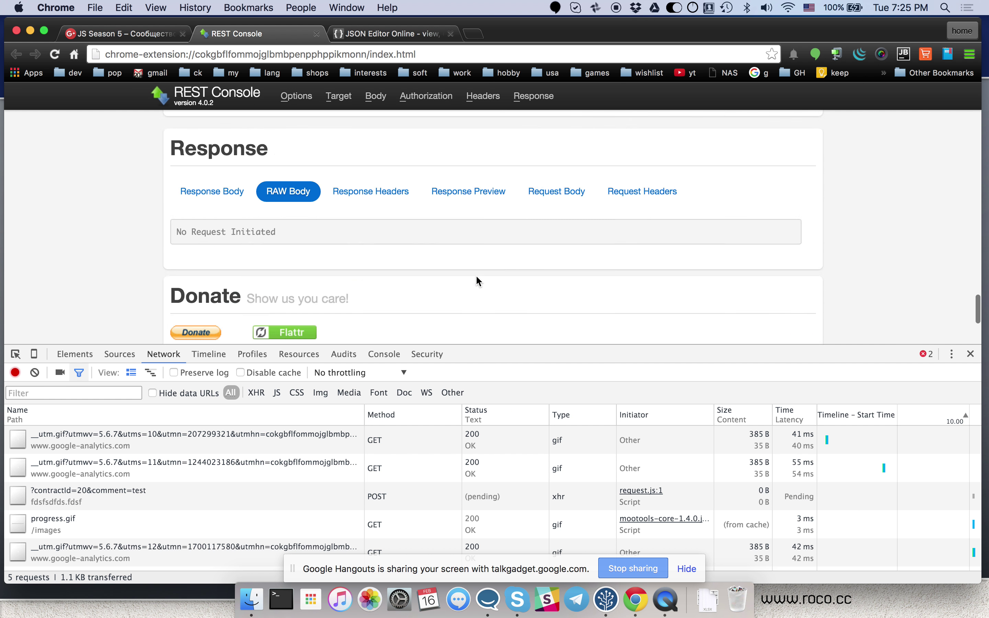
scroll(477, 278, "up", 8)
scroll(476, 275, "up", 3)
scroll(476, 275, "down", 3)
scroll(476, 275, "up", 1)
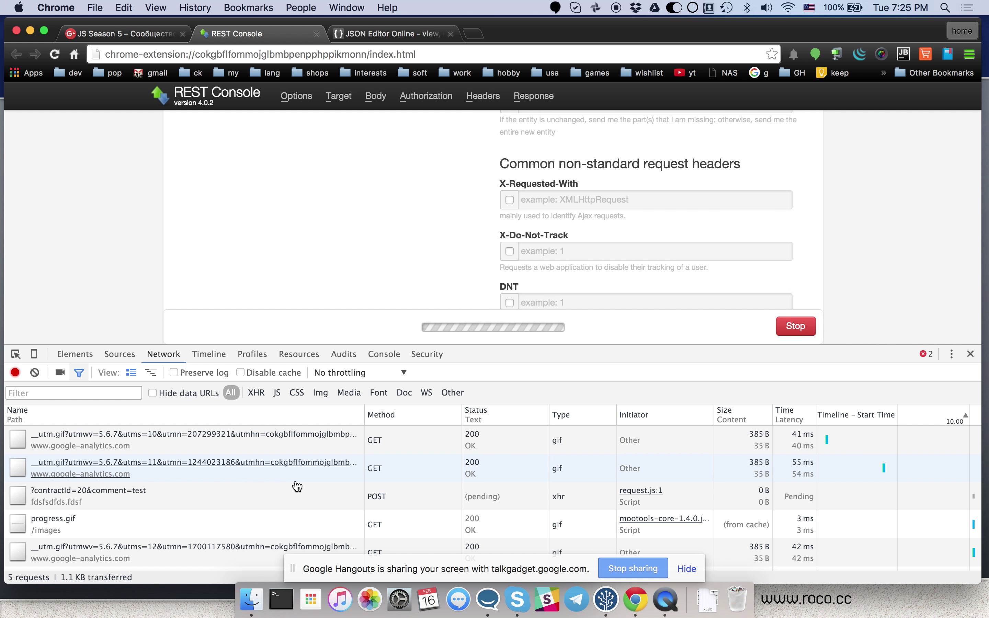
scroll(383, 243, "down", 1)
scroll(383, 243, "down", 7)
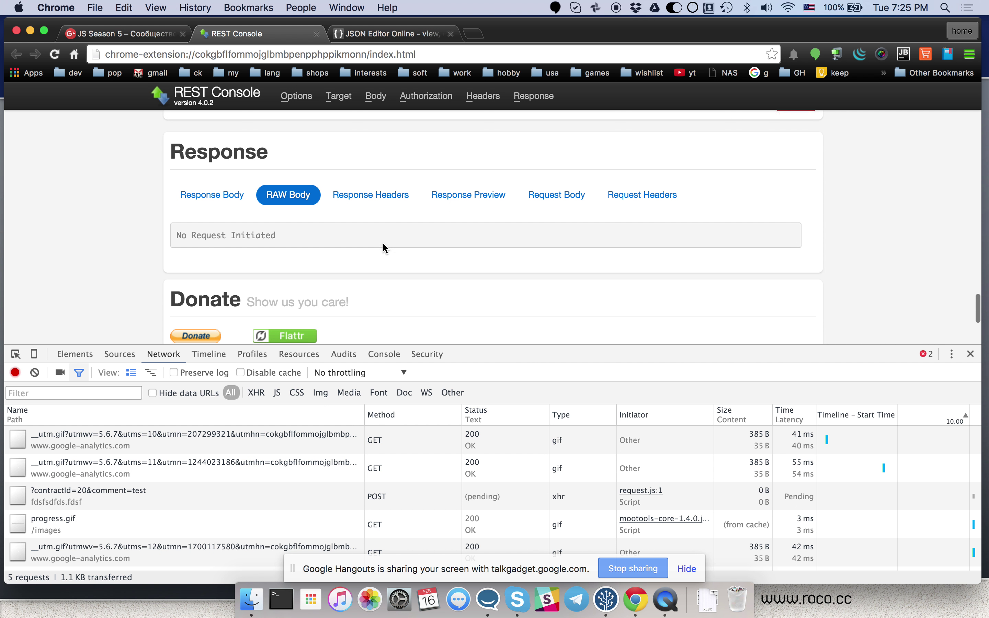
scroll(382, 246, "up", 2)
scroll(385, 247, "down", 1)
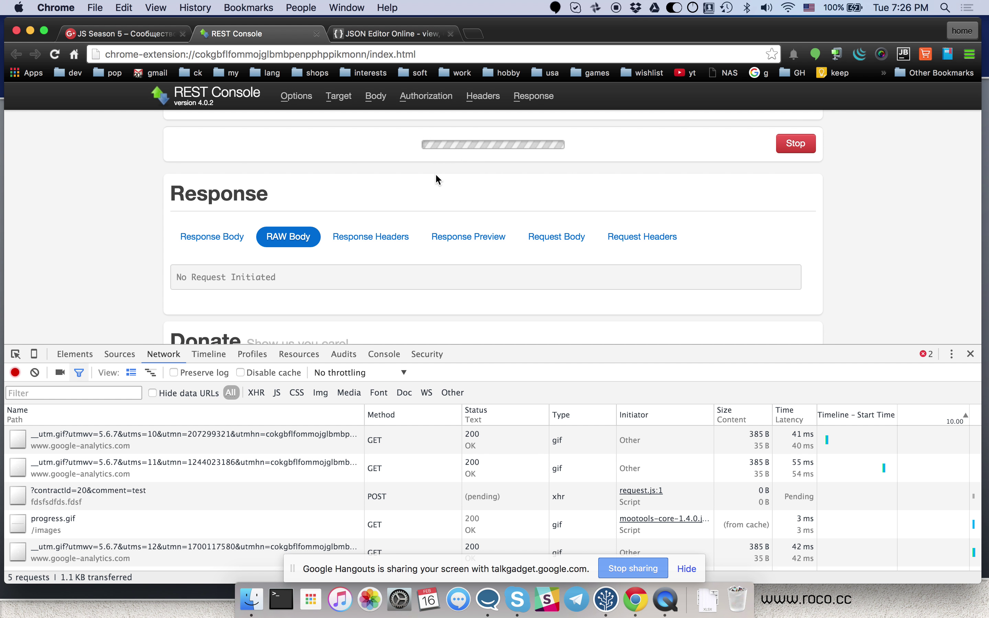
scroll(404, 198, "up", 3)
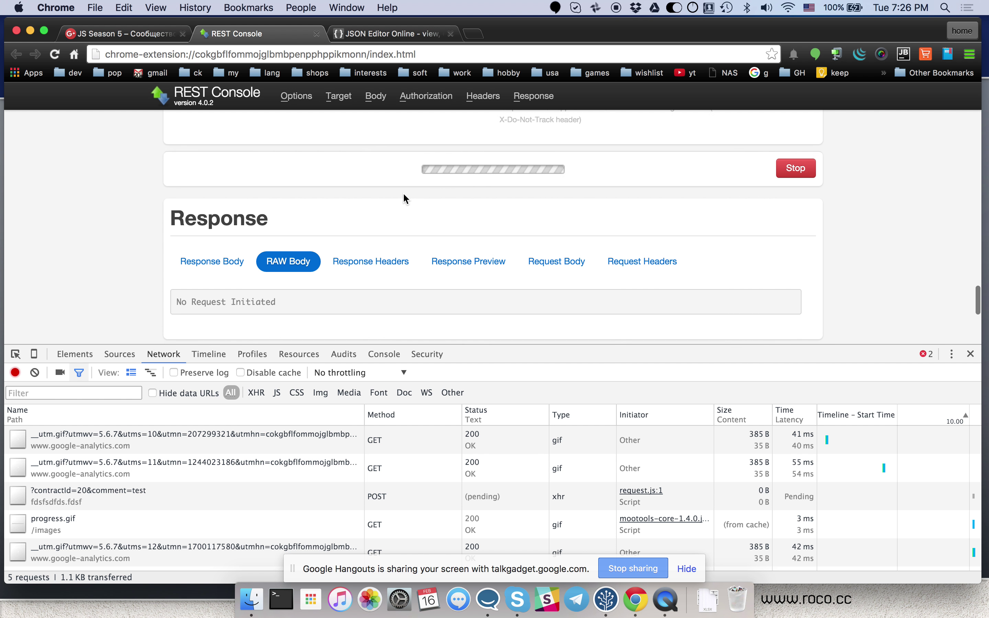
scroll(403, 198, "down", 1)
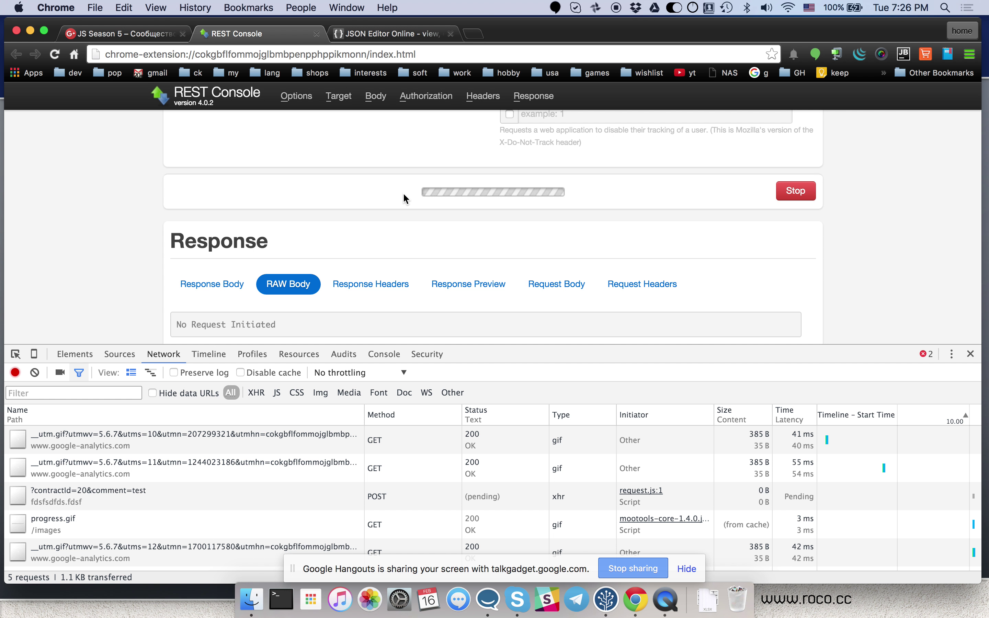
scroll(403, 198, "up", 2)
scroll(404, 198, "up", 10)
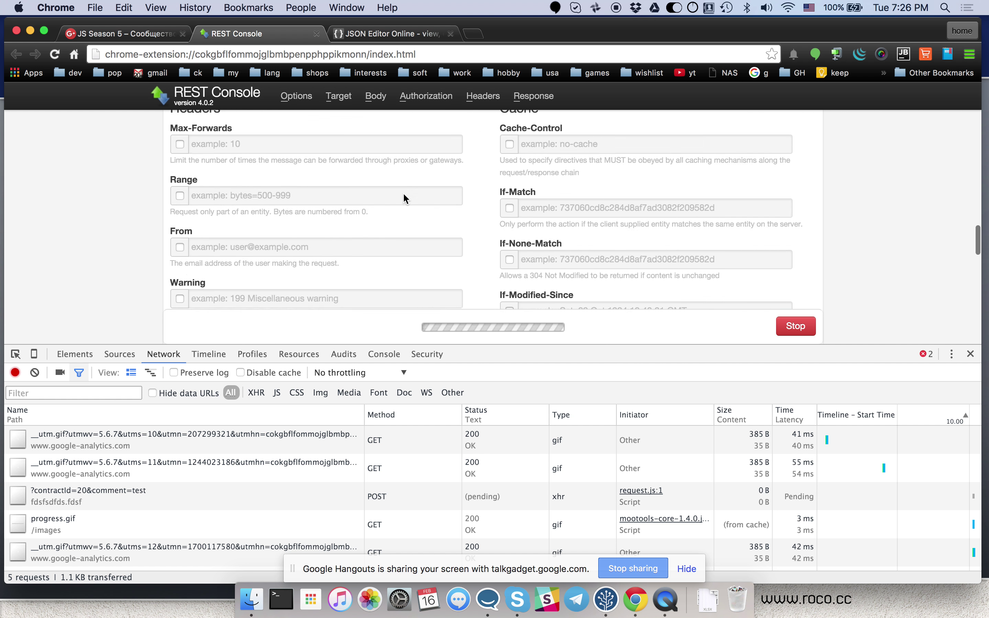
scroll(403, 198, "up", 10)
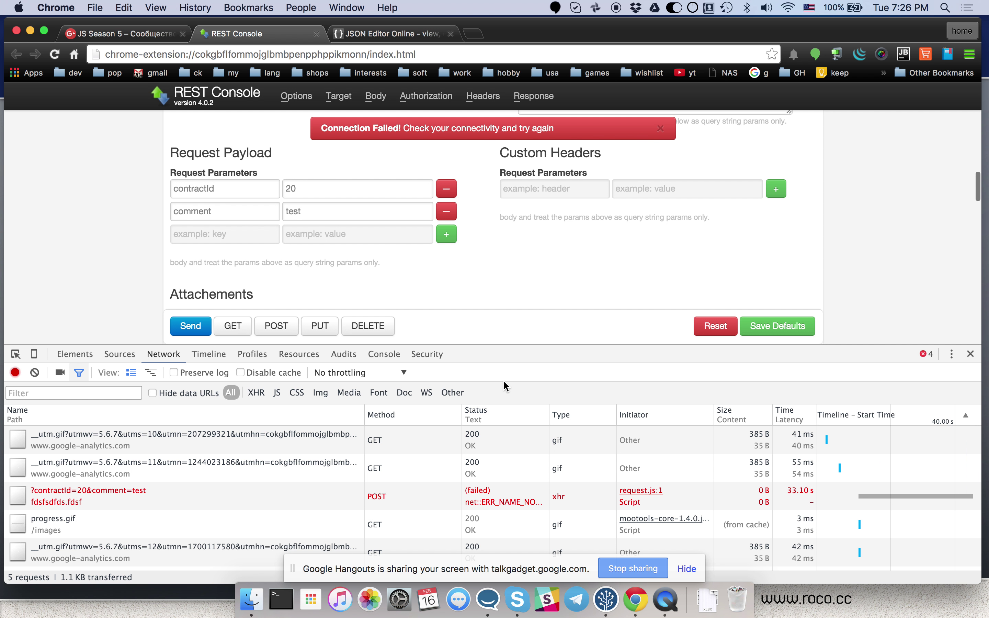
Step: Inspect the headers and query string parameters of the contractId and comment POST request in the network log, then close the developer tools
left_click(224, 495)
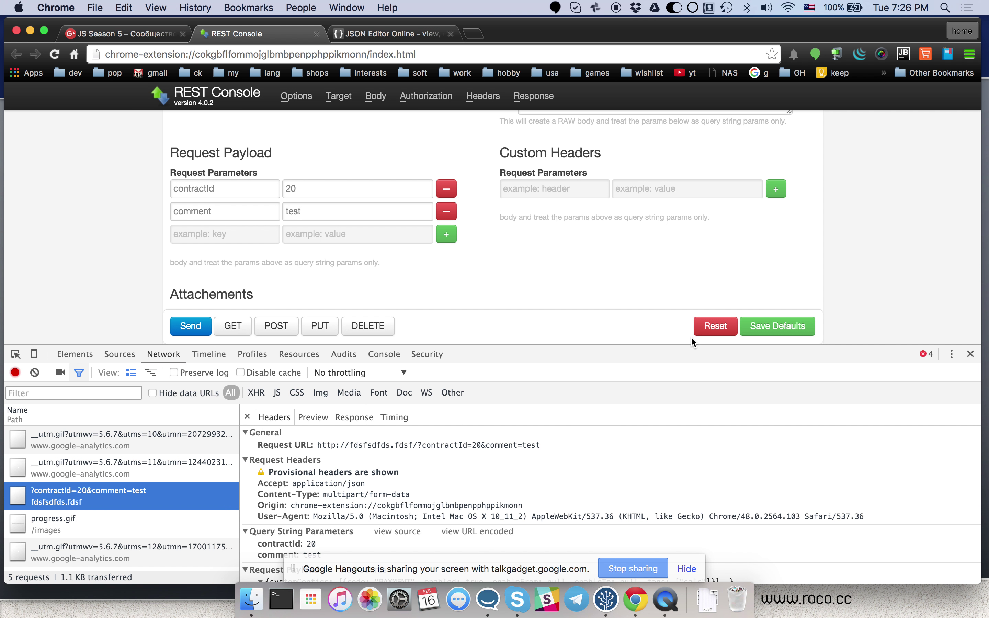
left_click(972, 354)
Step: Review the Target settings, the raw JSON body, the contractId and comment parameters and the attachment options
scroll(884, 300, "up", 10)
scroll(884, 303, "up", 6)
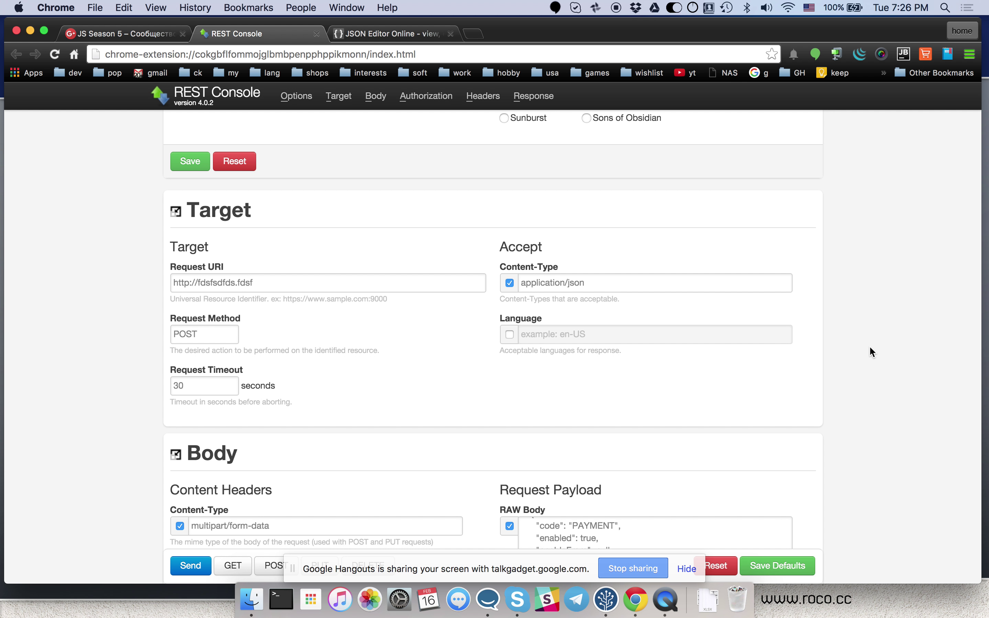
scroll(869, 346, "down", 7)
left_click(320, 459)
left_click(324, 483)
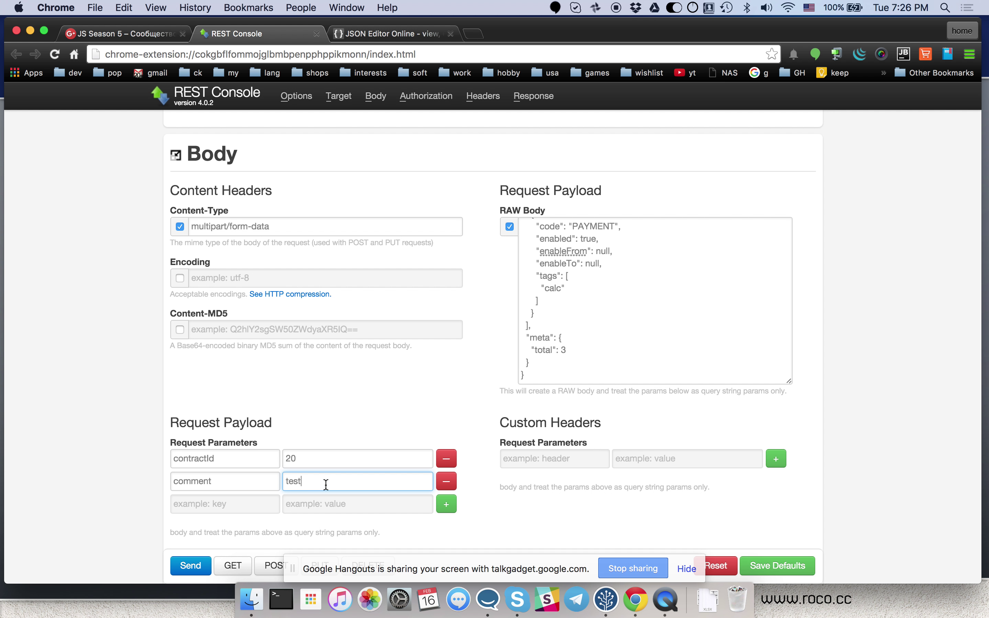
scroll(326, 485, "down", 4)
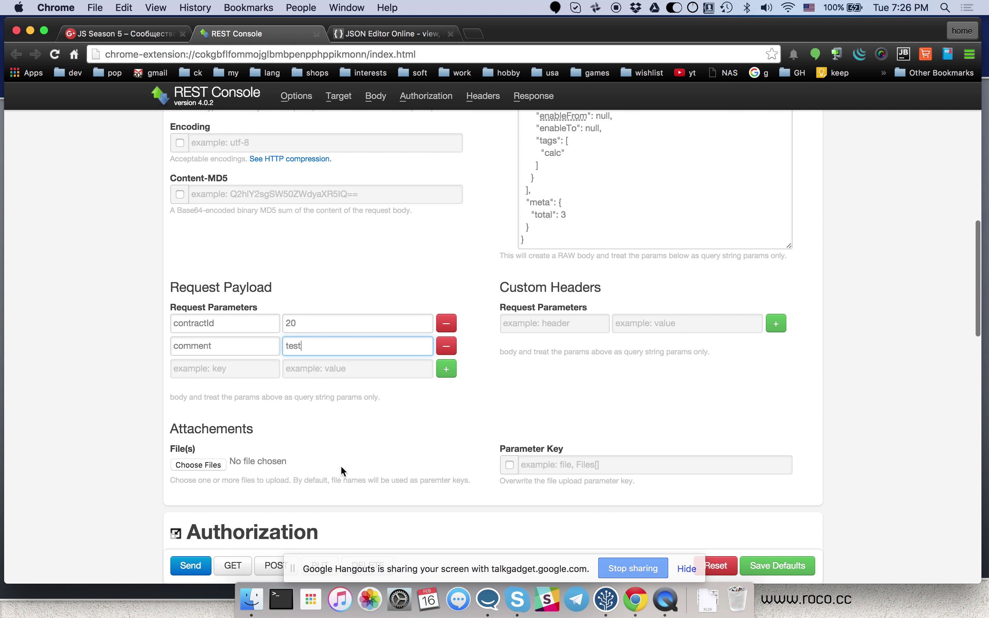
left_click(359, 461)
scroll(360, 465, "up", 1)
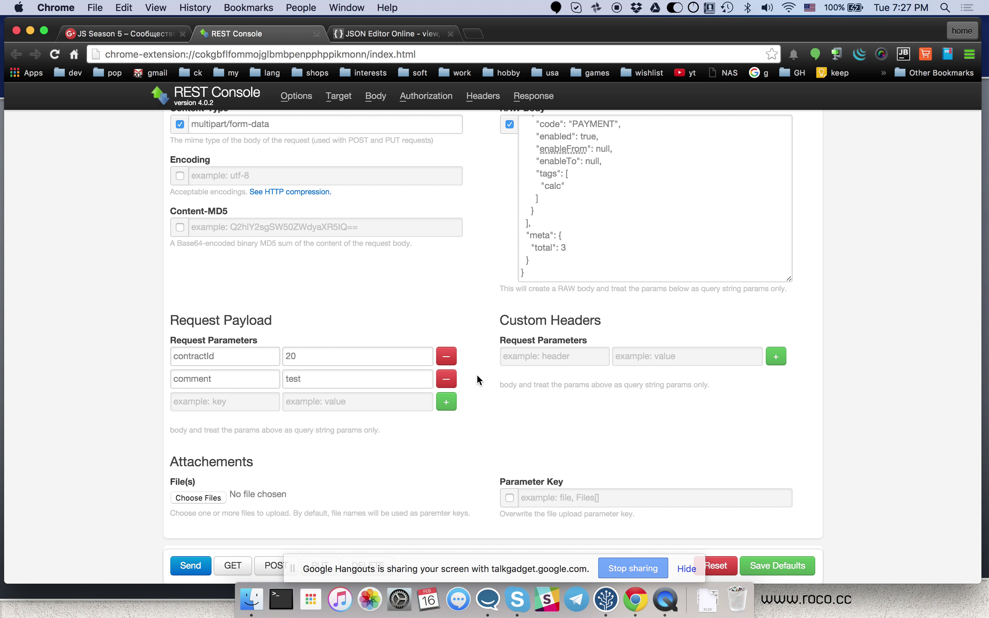
Step: Switch to the Google Hangouts call window and stop sharing the screen
left_click(634, 600)
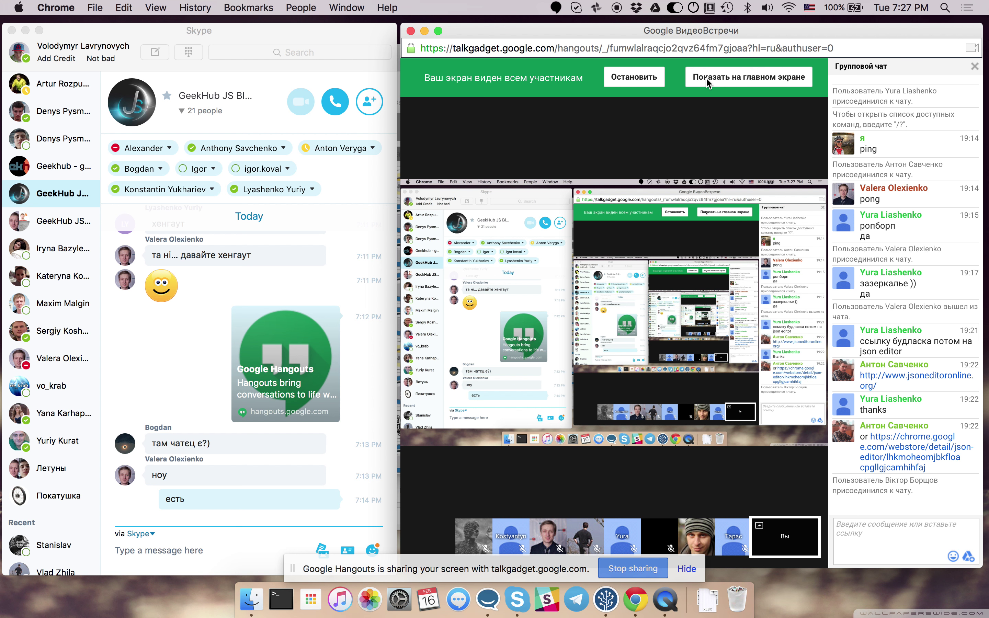
left_click(636, 79)
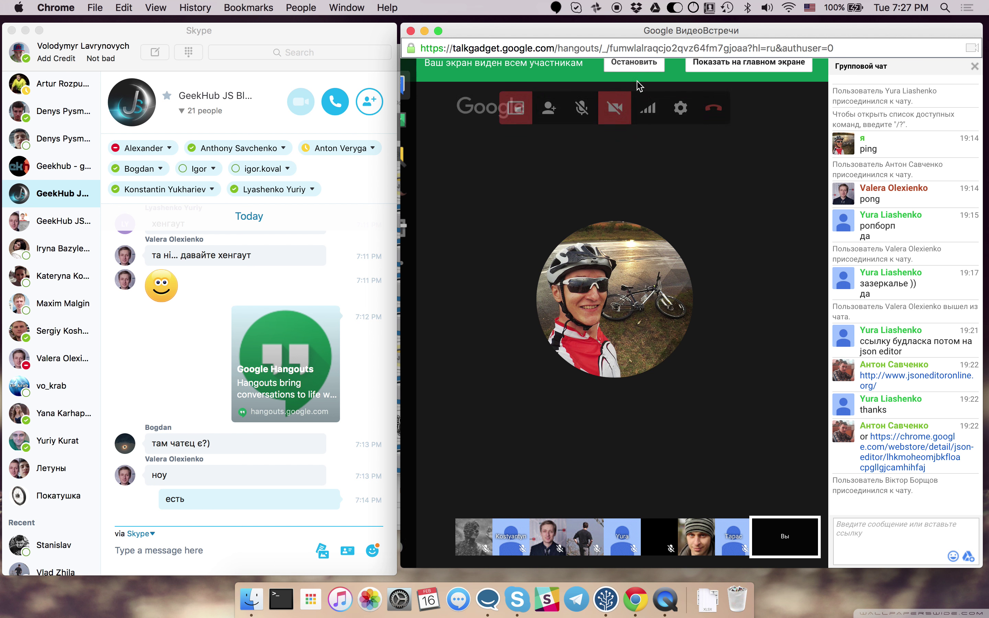